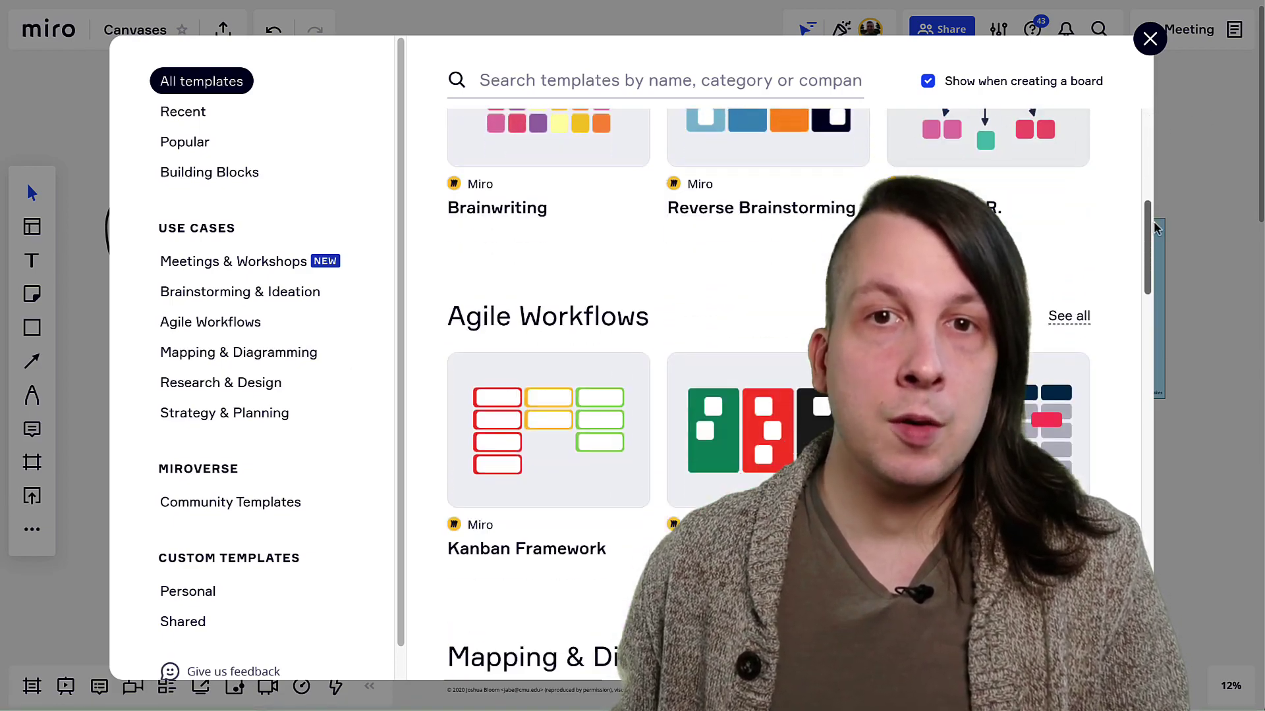
# Step: Browse the template library down to the popular templates and close it
pyautogui.moveTo(1153, 227); pyautogui.dragTo(1199, 440)
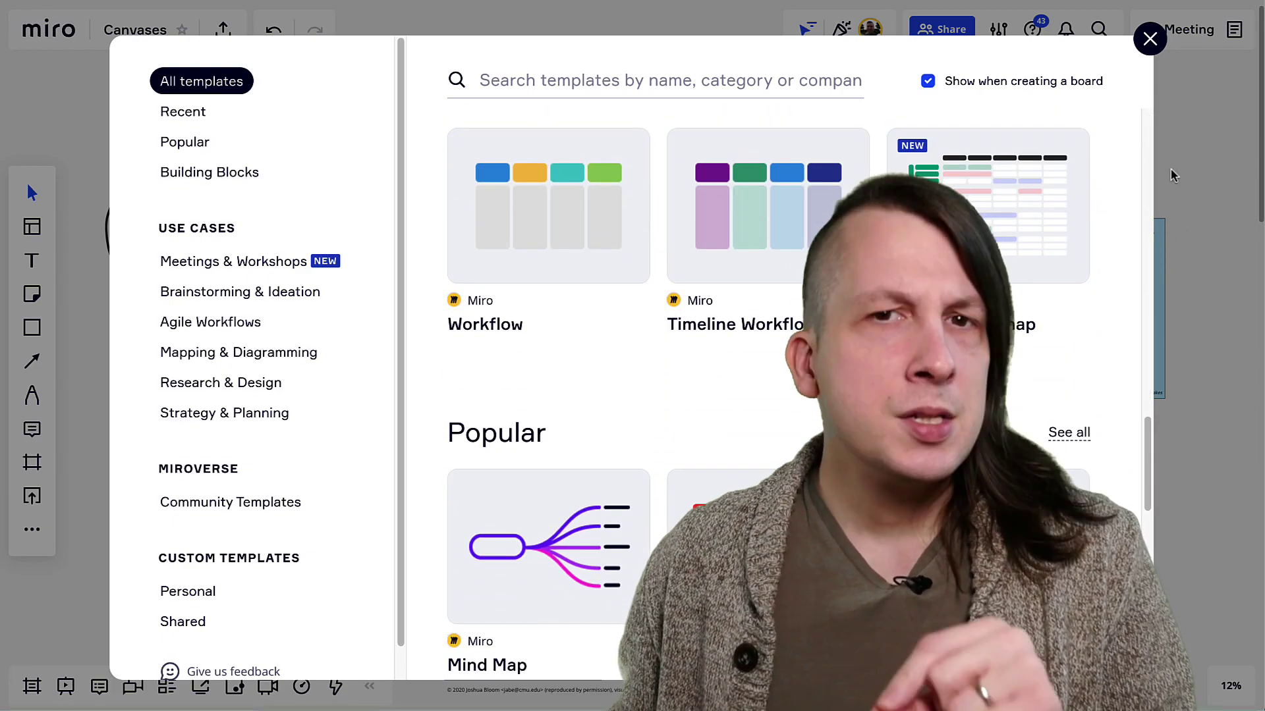
pyautogui.click(1147, 40)
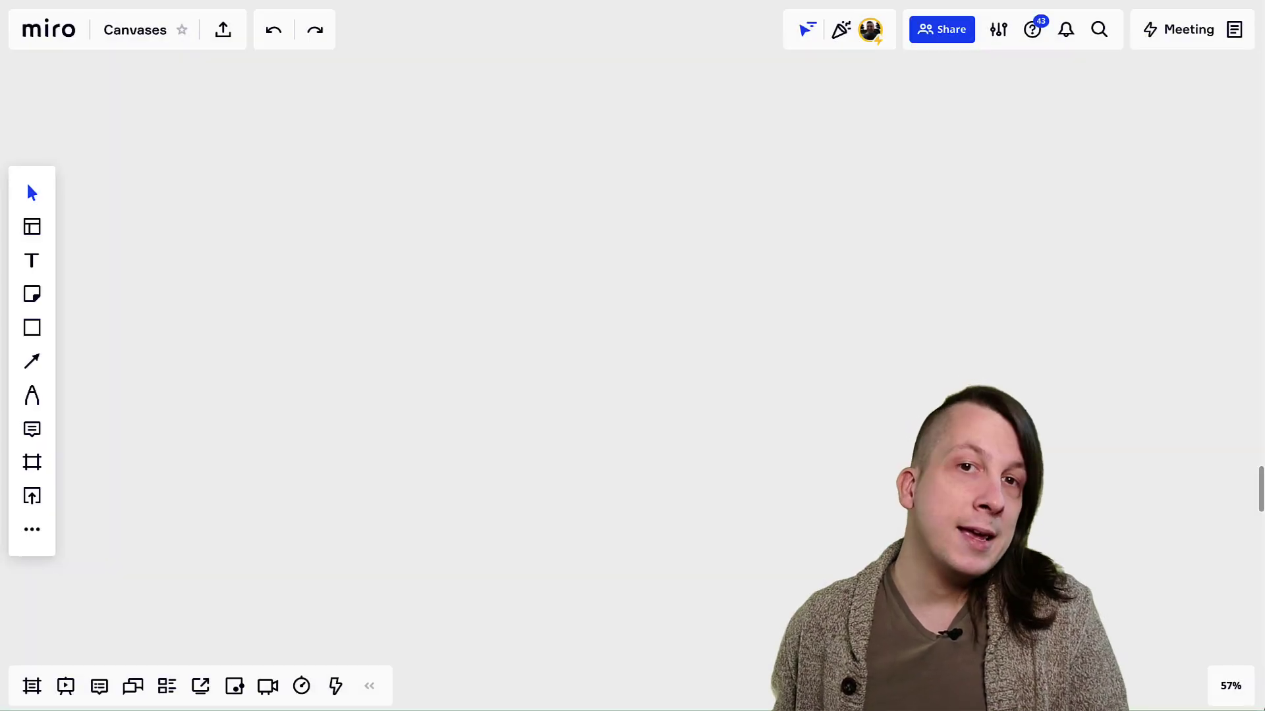
# Step: Add a row of three yellow sticky notes reading "founders", "software architects" and "consultants"
pyautogui.click(32, 294)
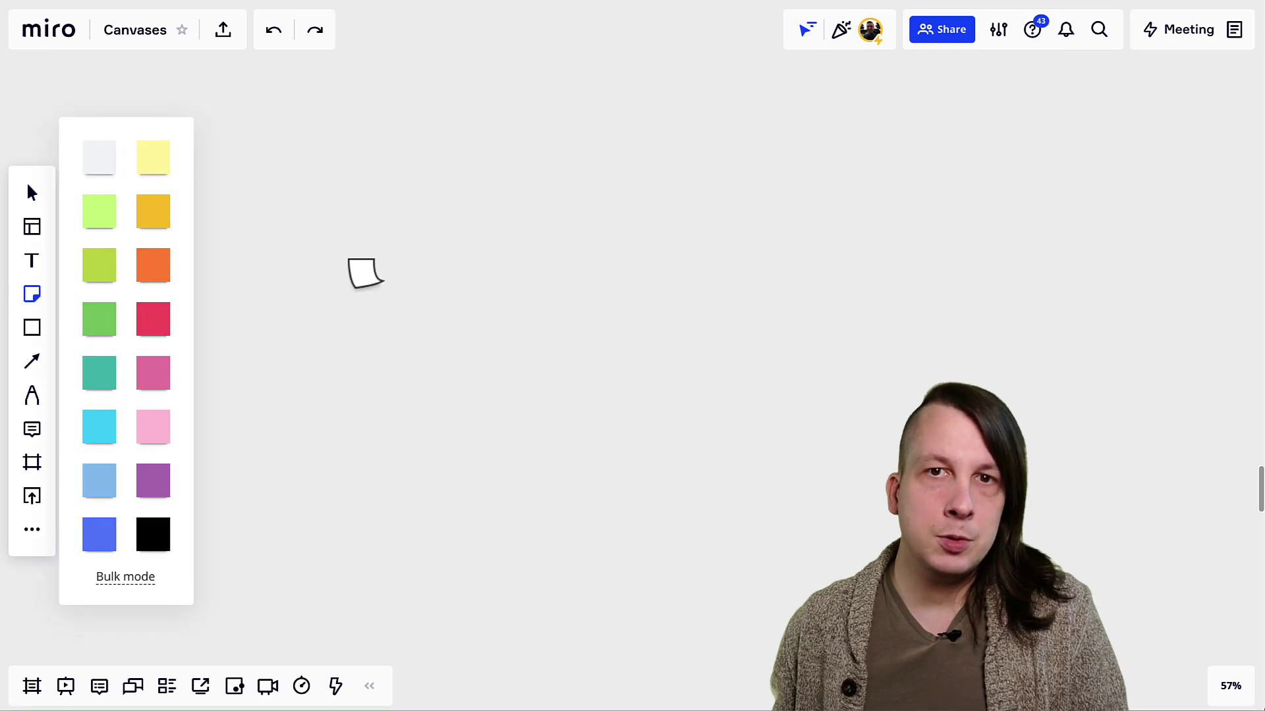
pyautogui.click(364, 275)
pyautogui.write('founders')
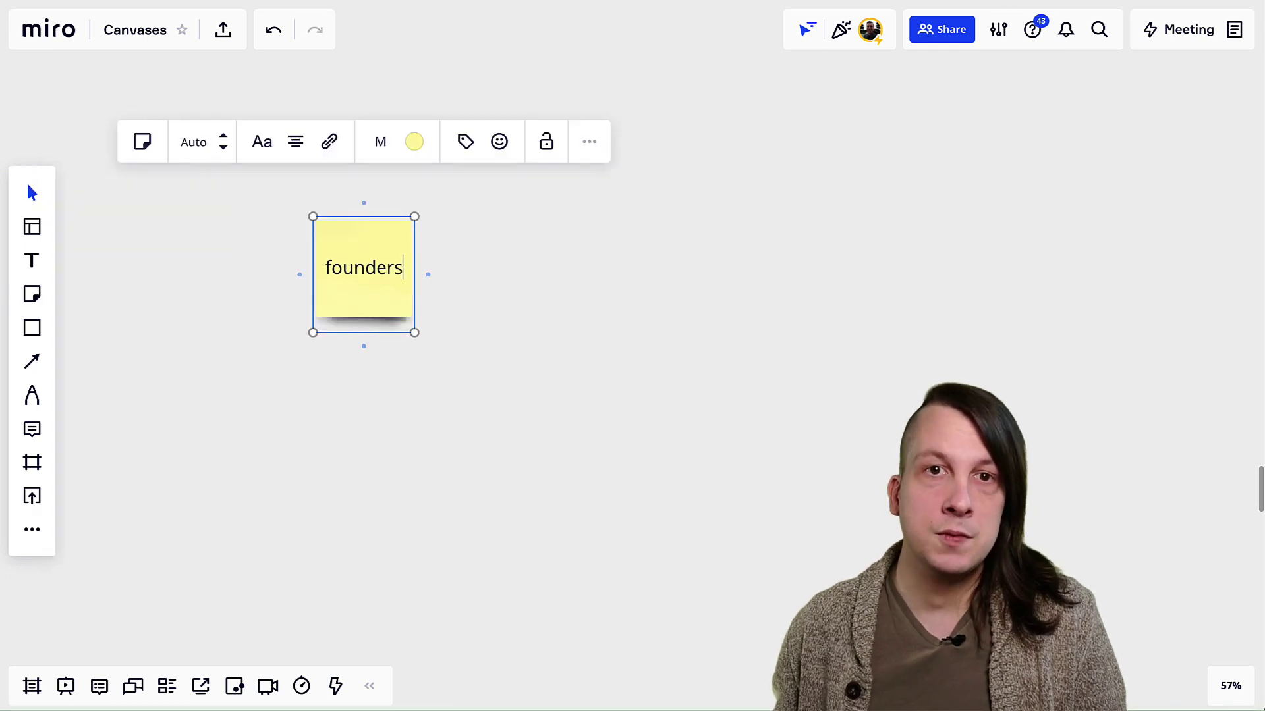
pyautogui.press('Tab')
pyautogui.write('software architects')
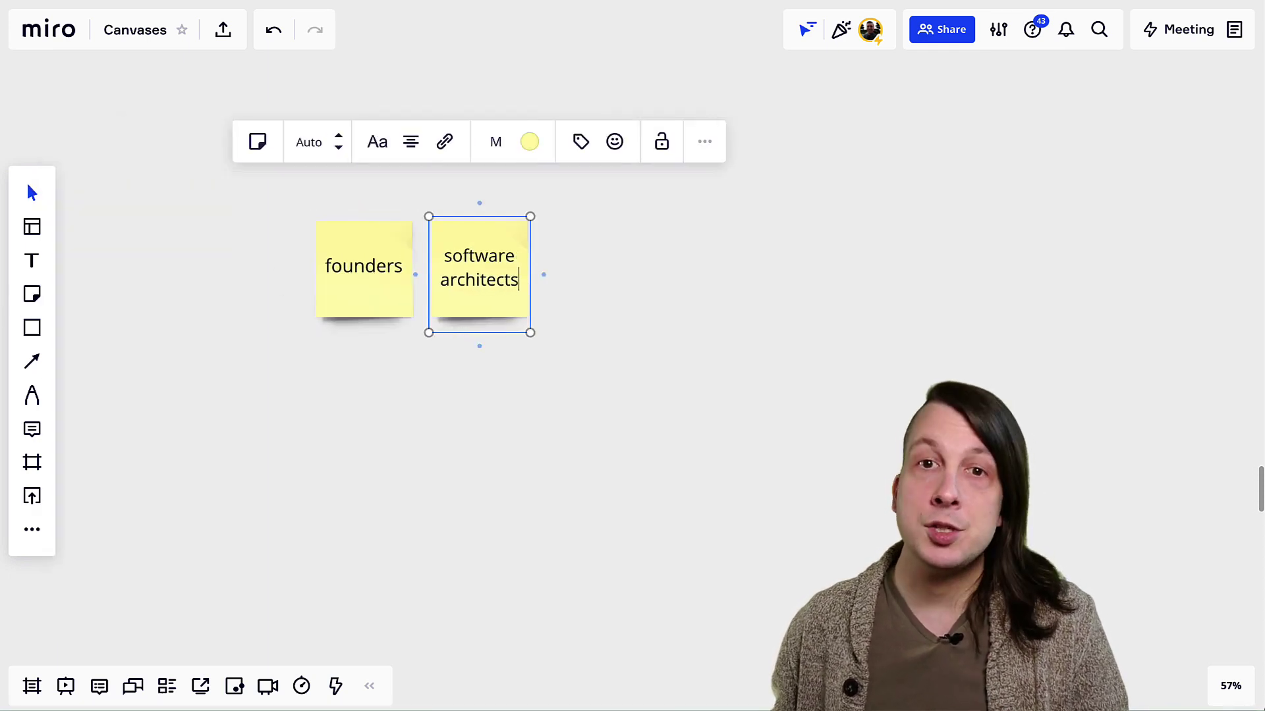
pyautogui.press('Tab')
pyautogui.write('consultants')
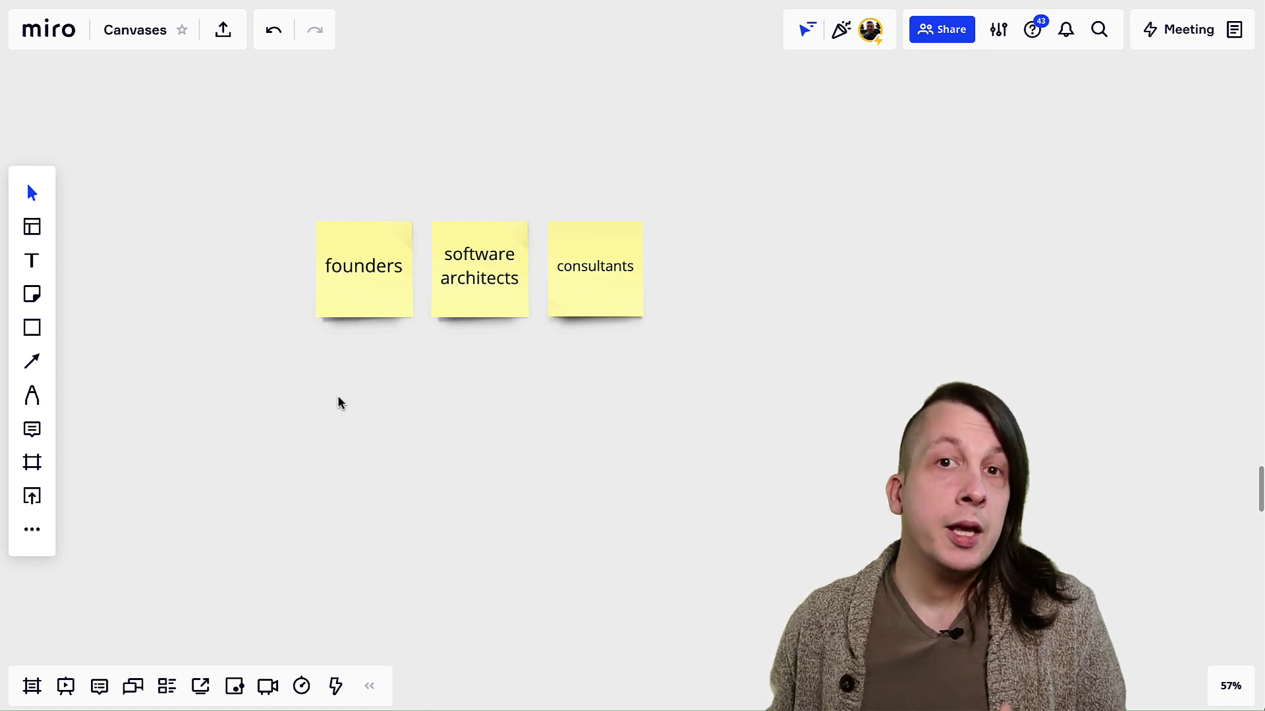
# Step: Add a wide yellow sticky note reading "make your first Wardley Map!" centred below the three audience notes
pyautogui.click(32, 294)
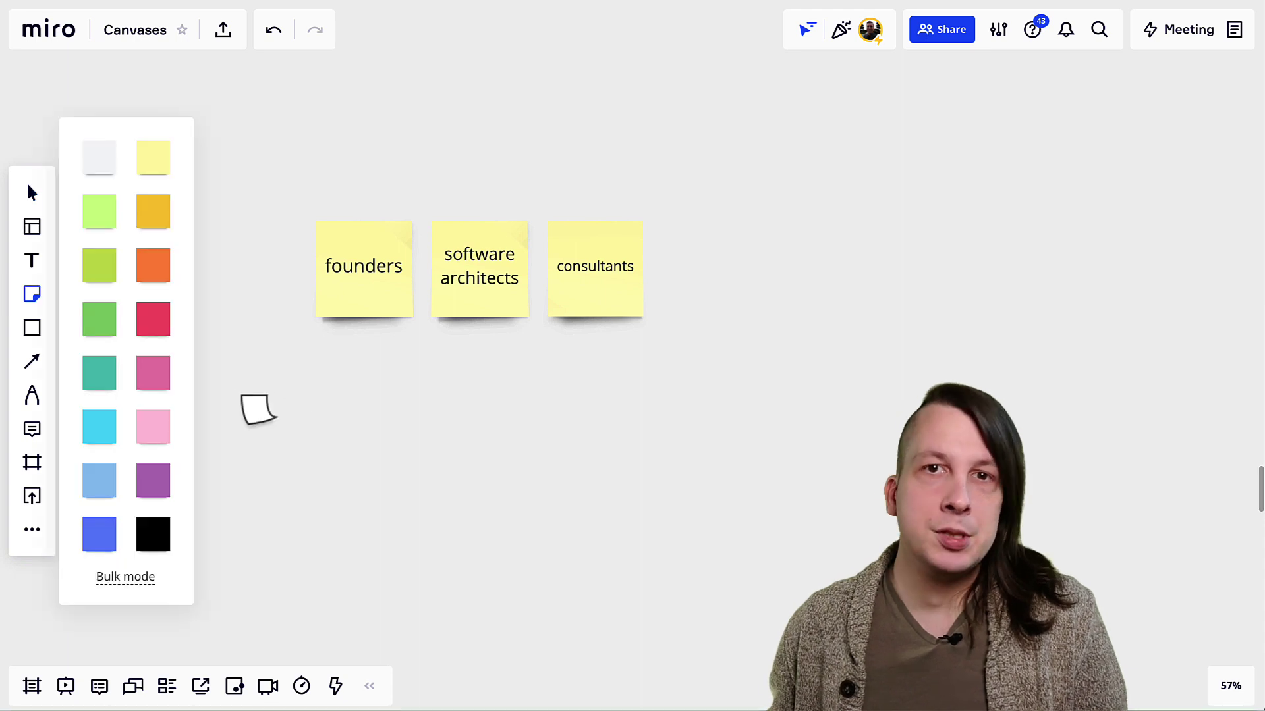
pyautogui.click(256, 410)
pyautogui.moveTo(305, 457); pyautogui.dragTo(373, 461)
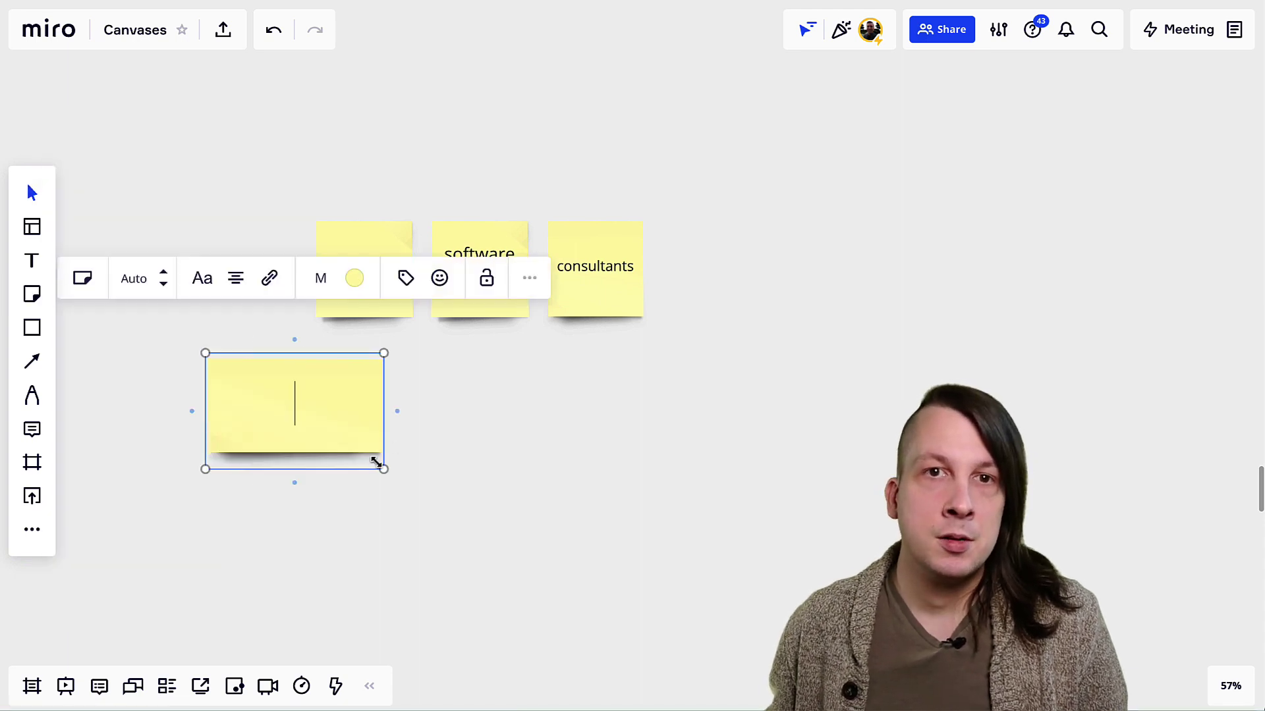
pyautogui.moveTo(325, 423); pyautogui.dragTo(473, 424)
pyautogui.doubleClick(472, 425)
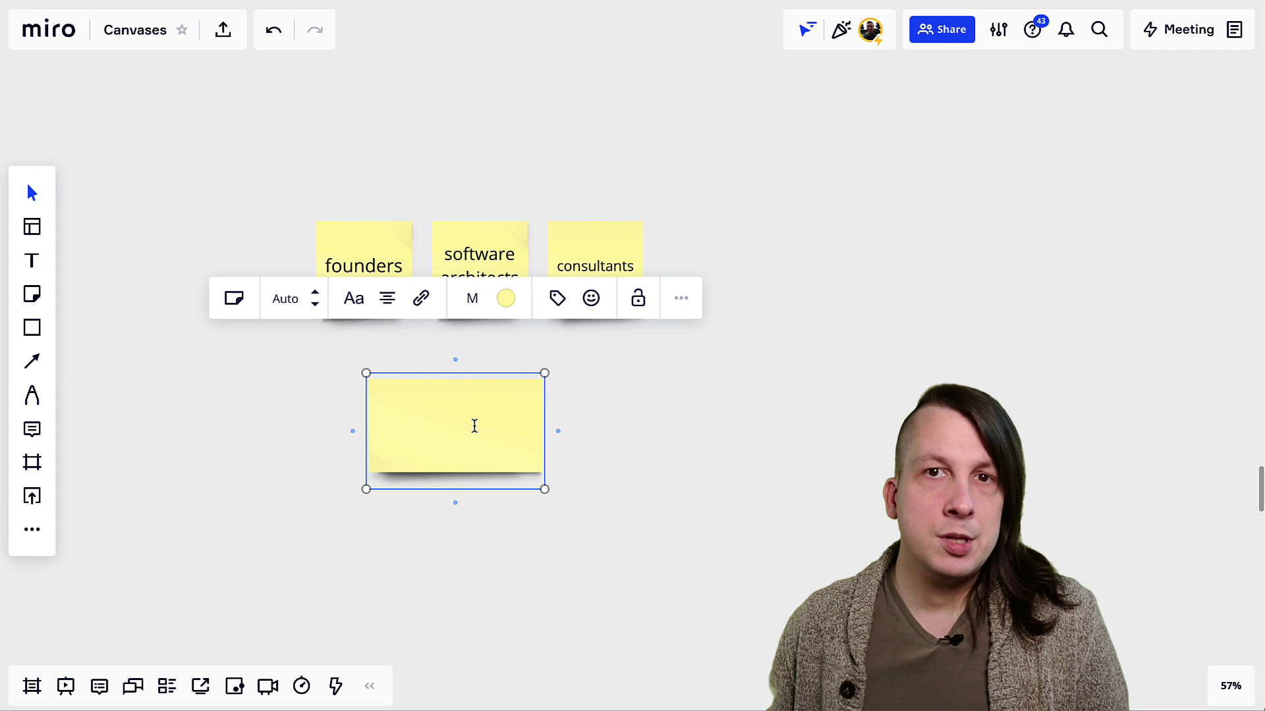
pyautogui.write('make your first Wardley Map!')
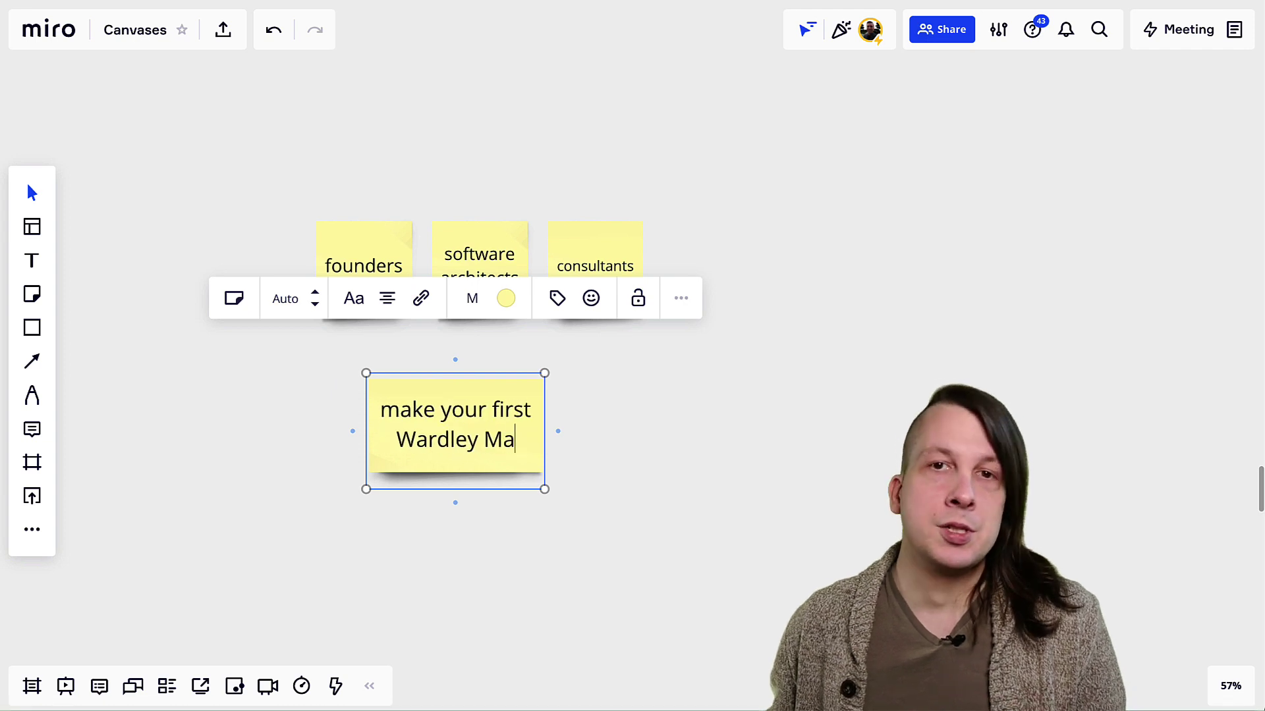
pyautogui.click(661, 499)
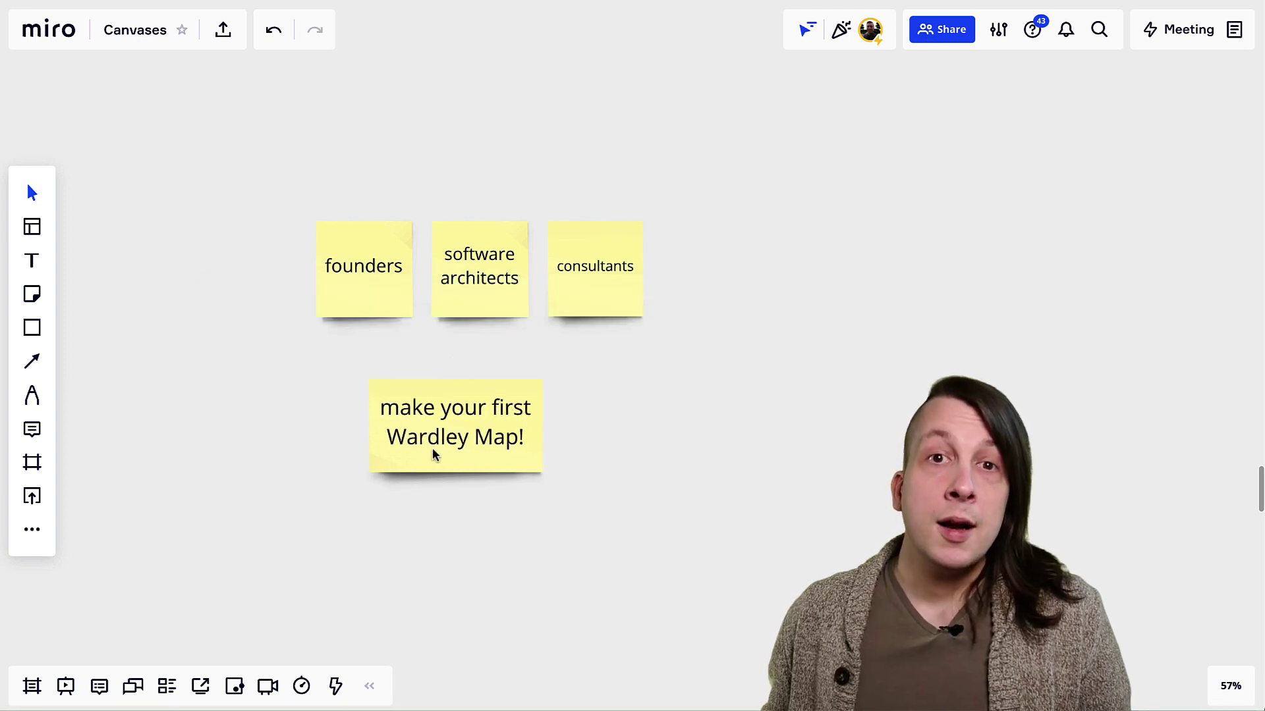
# Step: Add a "Users" text heading above the row of audience notes
pyautogui.press('t')
pyautogui.click(259, 175)
pyautogui.write('Users')
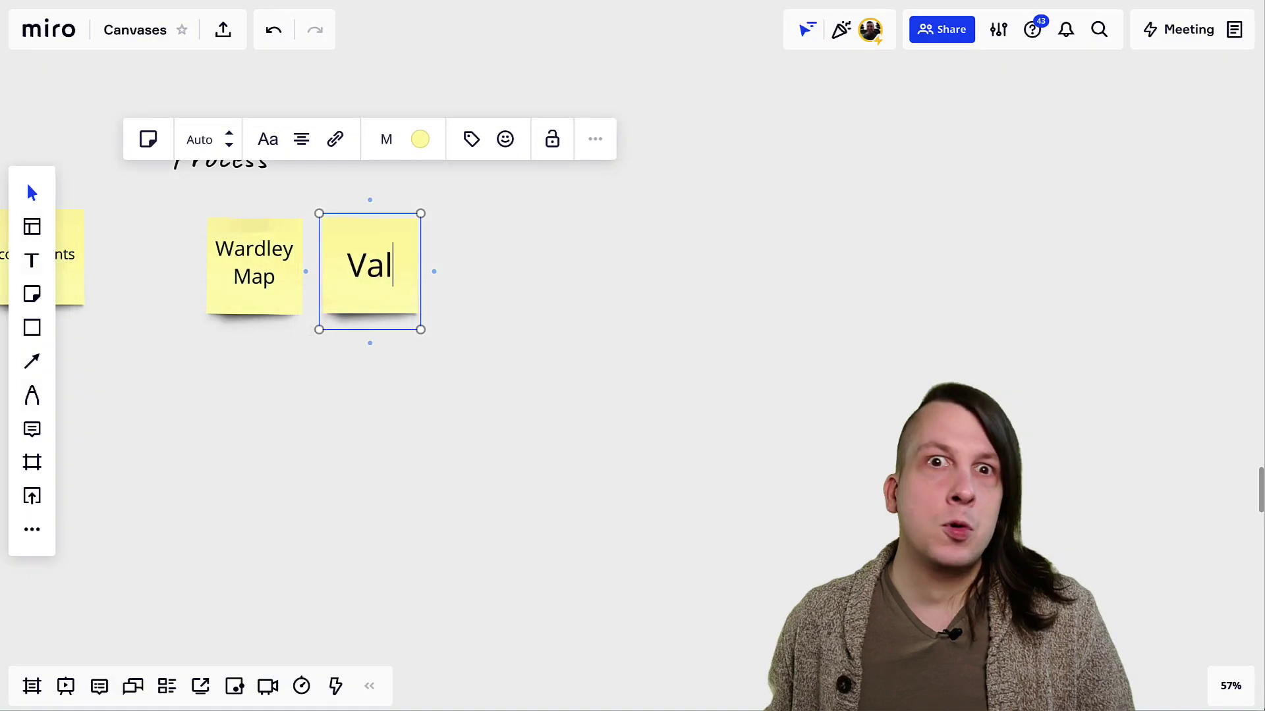
# Step: Continue the Process row after "Wardley Map" with sticky notes "Value Chain", "User Needs", "Users", "Scope" and "Purpose"
pyautogui.write('ue Chain')
pyautogui.press('Tab')
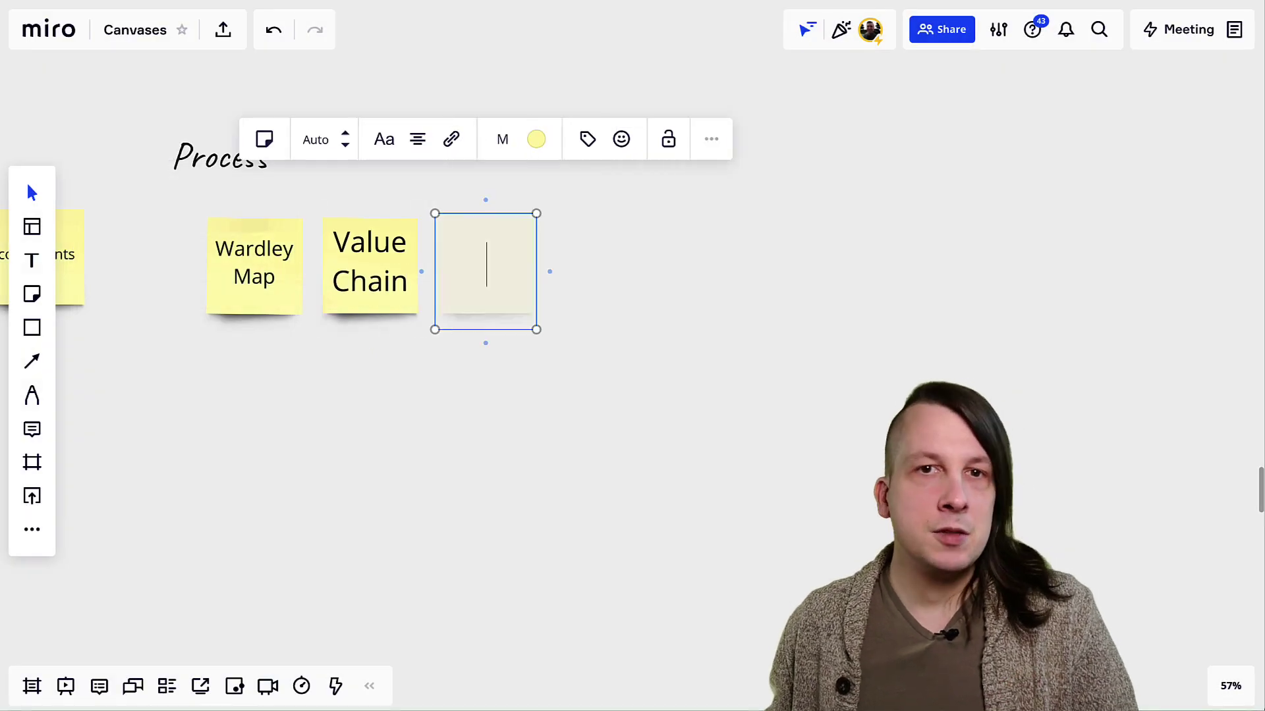
pyautogui.write('User Needs')
pyautogui.press('Tab')
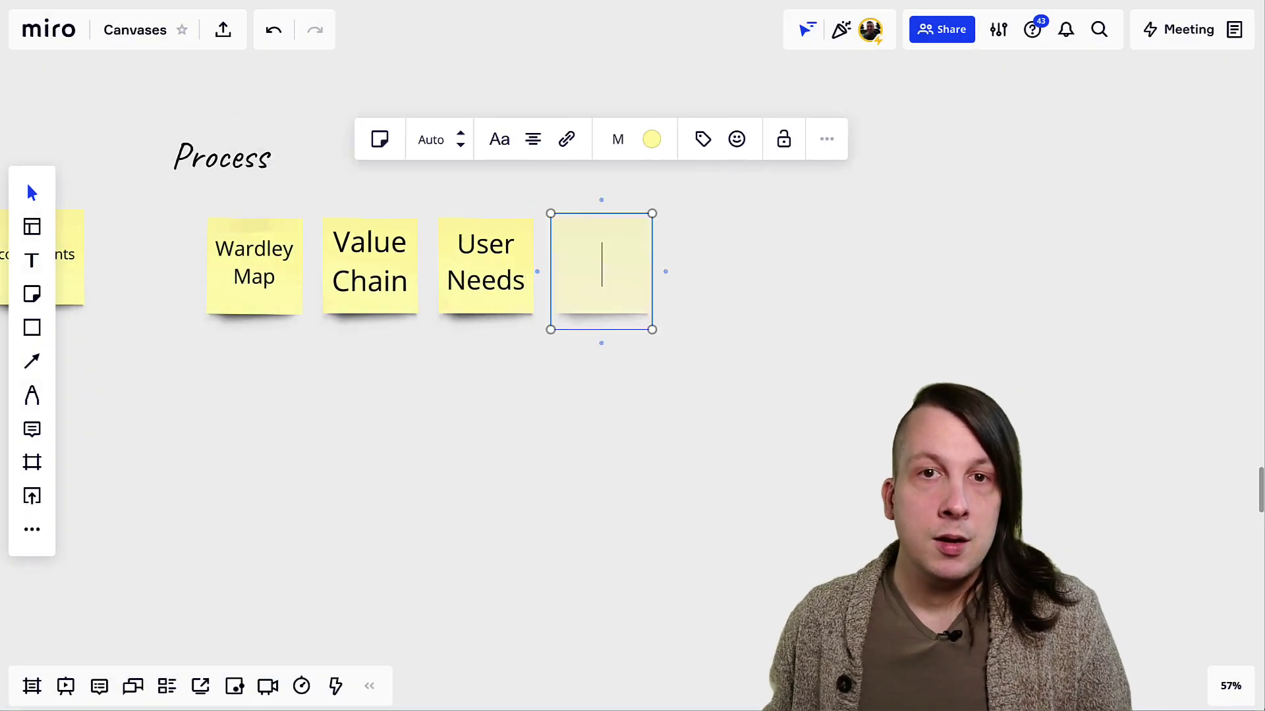
pyautogui.write('Users')
pyautogui.press('Tab')
pyautogui.write('Scope')
pyautogui.press('Tab')
pyautogui.write('Purpose')
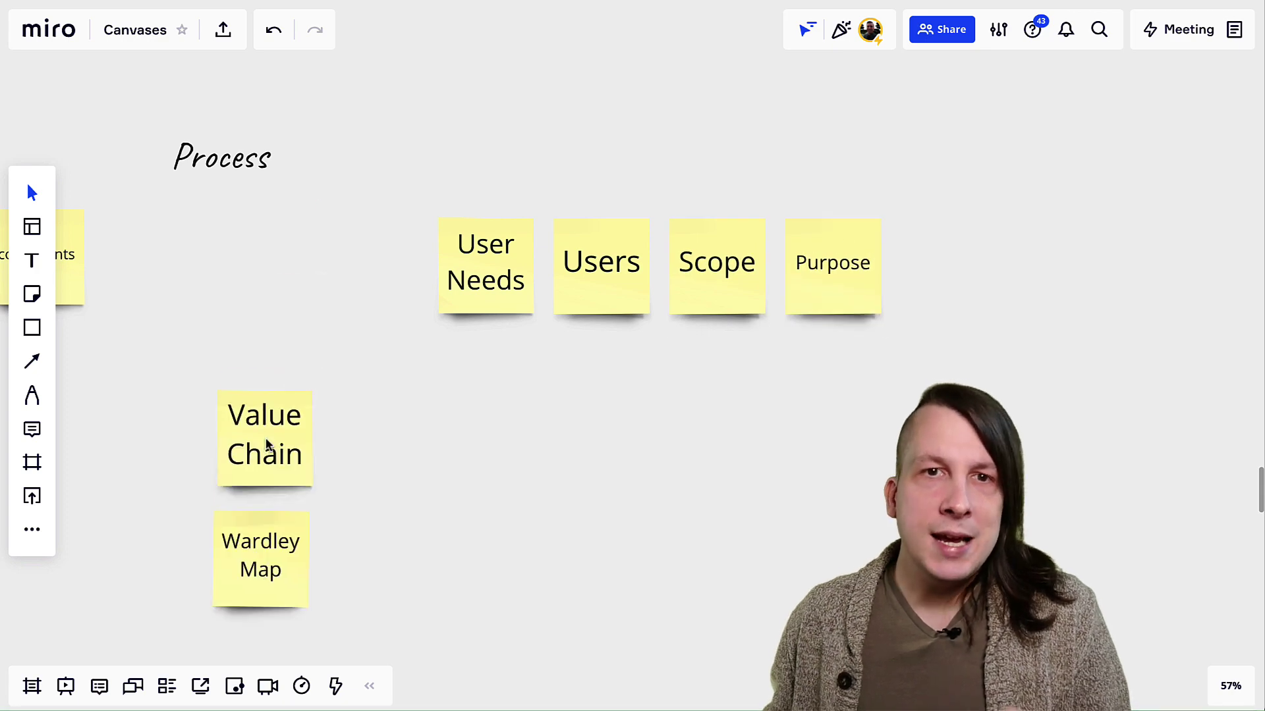
# Step: Stack the Users, User Needs, Value Chain and Wardley Map notes in a vertical column, in that order
pyautogui.moveTo(485, 263); pyautogui.dragTo(261, 343)
pyautogui.moveTo(604, 247); pyautogui.dragTo(263, 214)
pyautogui.moveTo(445, 189); pyautogui.dragTo(238, 519)
pyautogui.moveTo(261, 451); pyautogui.dragTo(366, 499)
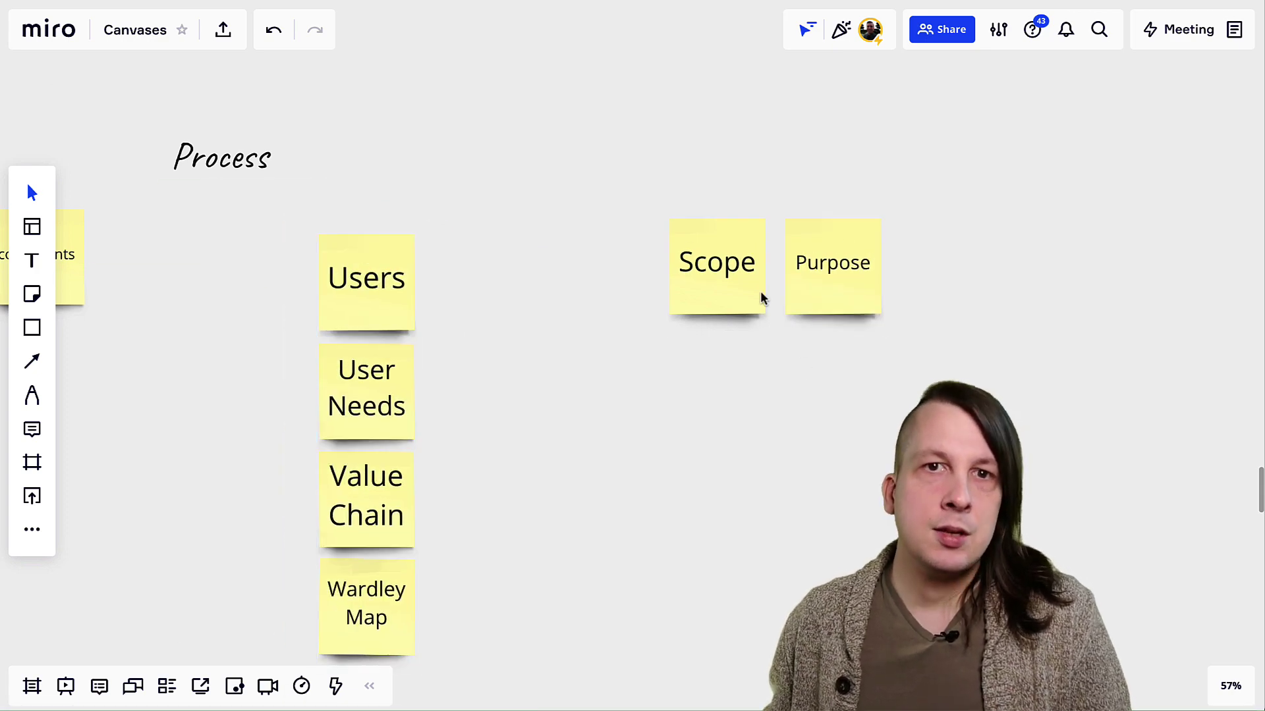
# Step: Put Purpose and Scope above the other notes and align all six, reduced in size, in one column under the Process heading
pyautogui.moveTo(744, 287); pyautogui.dragTo(223, 361)
pyautogui.moveTo(833, 264); pyautogui.dragTo(198, 231)
pyautogui.moveTo(366, 276); pyautogui.dragTo(196, 447)
pyautogui.moveTo(491, 606); pyautogui.dragTo(198, 230)
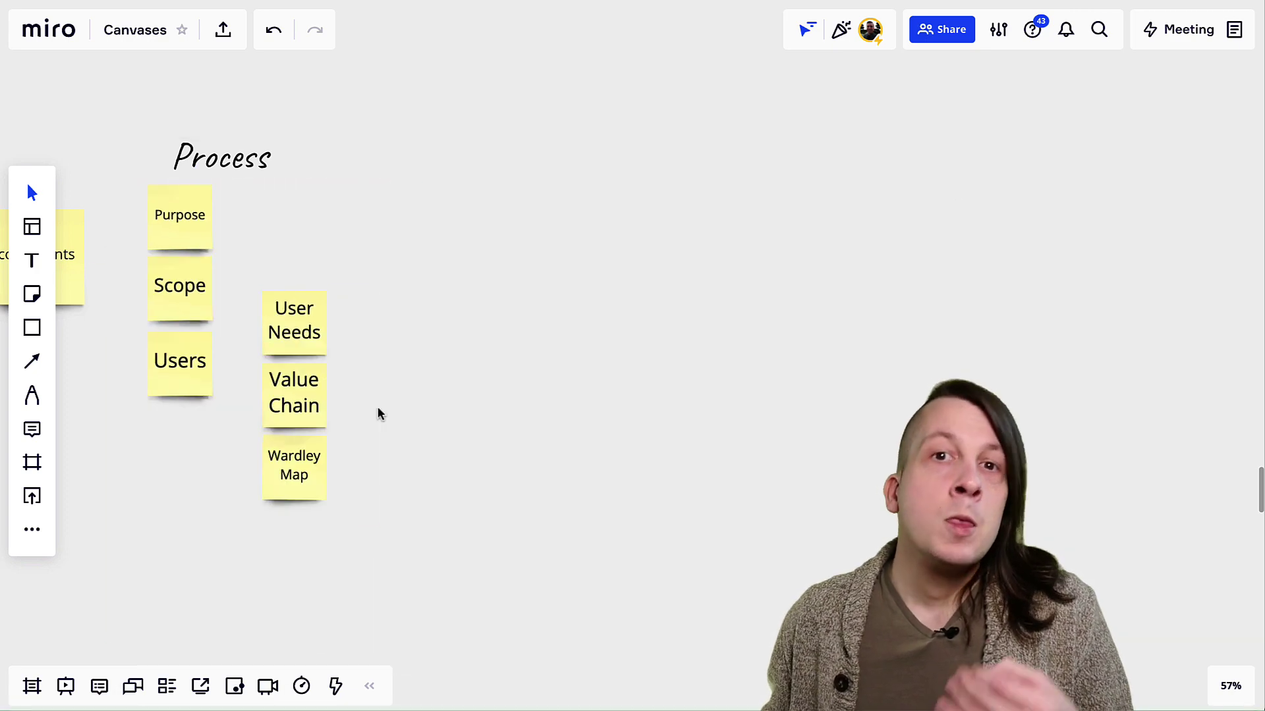
pyautogui.moveTo(378, 412); pyautogui.dragTo(226, 226)
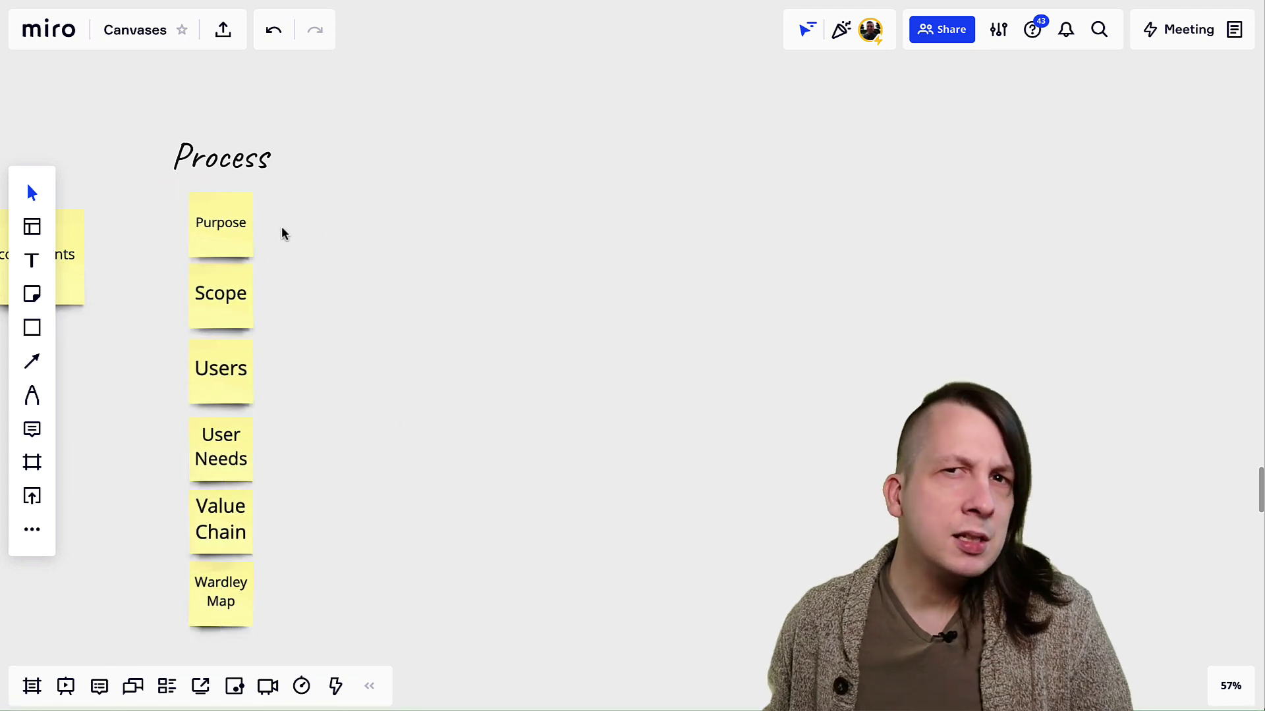
# Step: Add wide notes "What is your purpose?" and "What is your scope?" beside the Purpose and Scope notes
pyautogui.click(249, 230)
pyautogui.click(258, 228)
pyautogui.press('Return')
pyautogui.write('What is your pur')
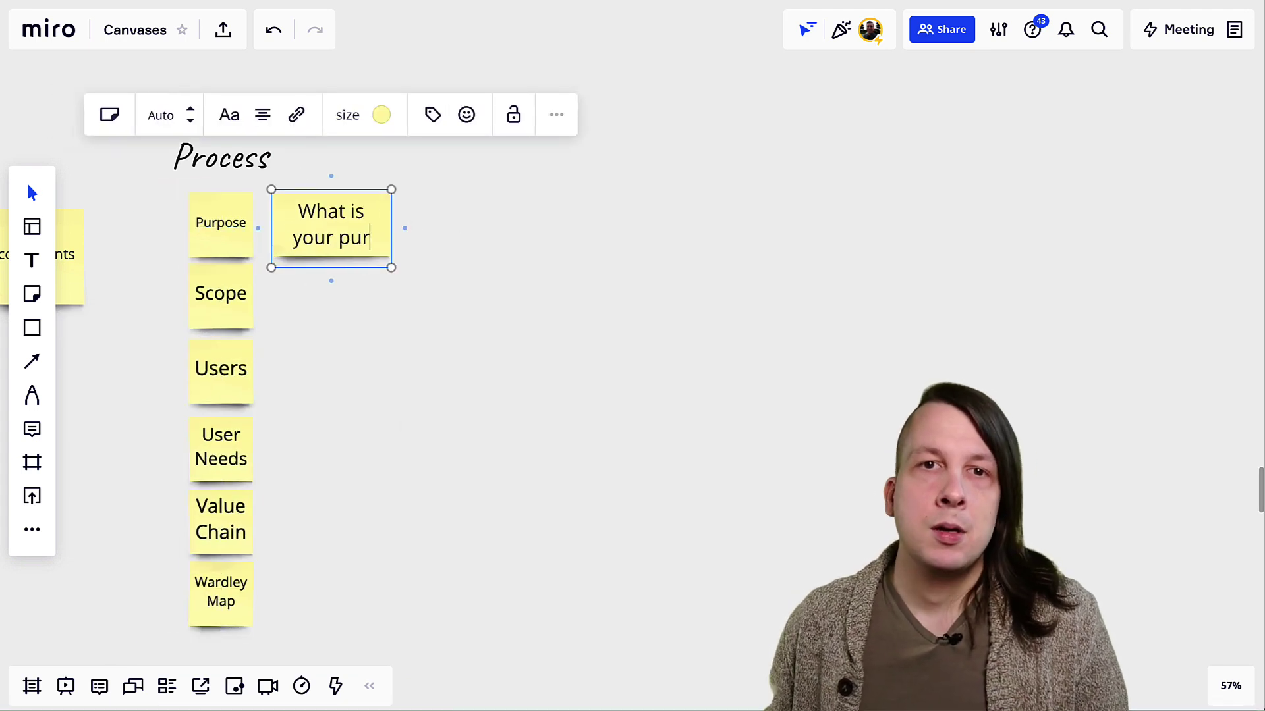
pyautogui.write('pose?')
pyautogui.press('Tab')
pyautogui.write('What is your scope?')
pyautogui.moveTo(512, 232); pyautogui.dragTo(375, 303)
# Step: Add notes "Who are your users?" and "What are their user needs?" and place them beside Users and User Needs
pyautogui.press('Tab')
pyautogui.write('Who are your users?')
pyautogui.press('Tab')
pyautogui.write('What are t')
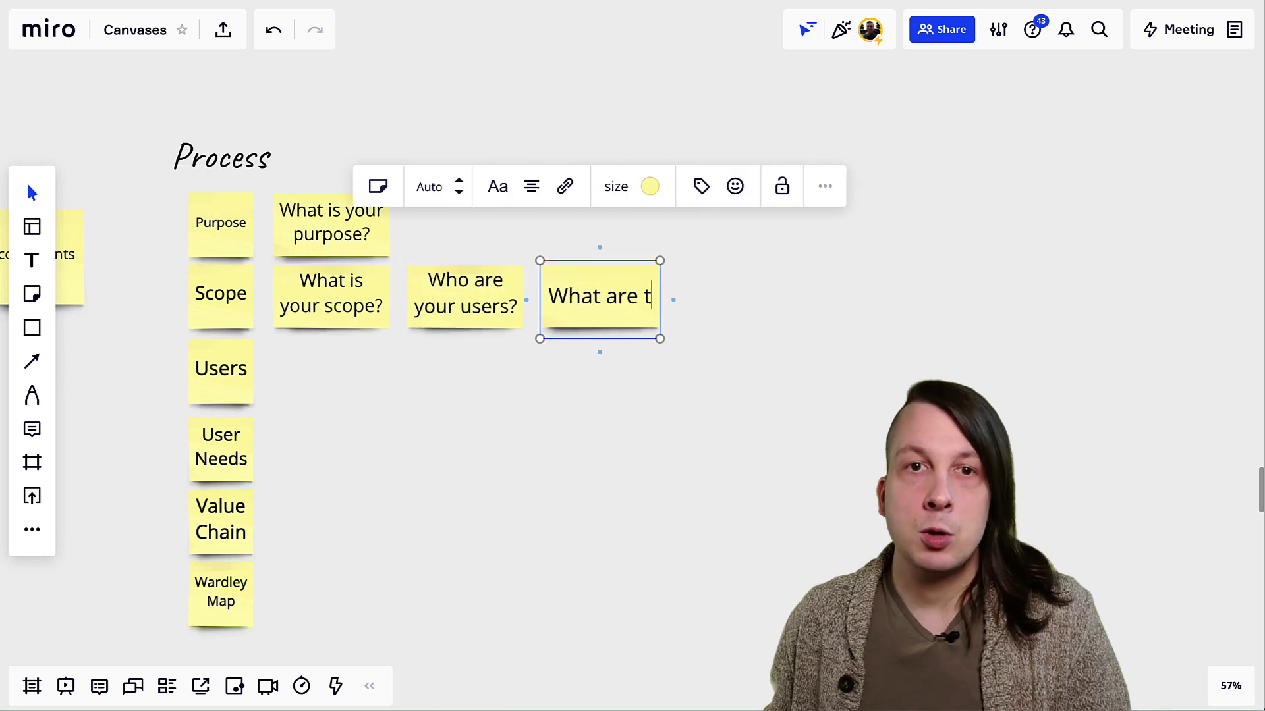
pyautogui.write('heir user needs?')
pyautogui.moveTo(469, 303); pyautogui.dragTo(341, 389)
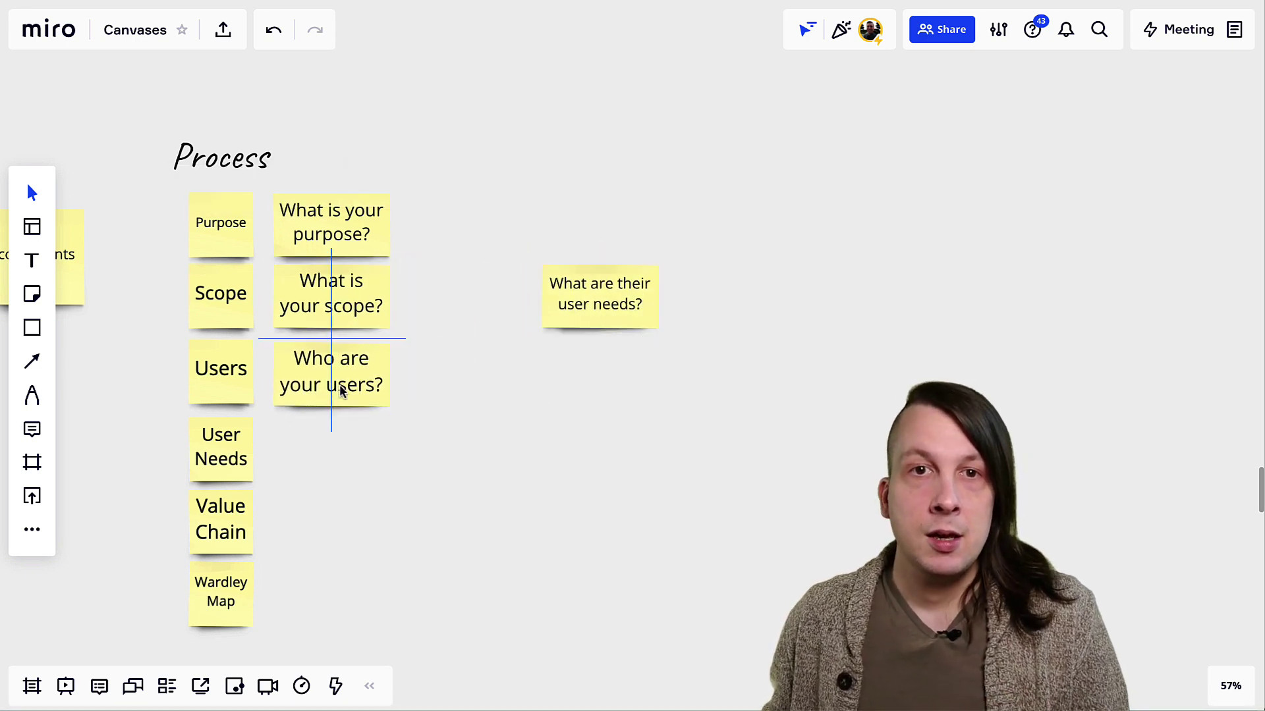
pyautogui.moveTo(579, 301); pyautogui.dragTo(320, 451)
# Step: Duplicate the user needs question for the last two rows, reading "Make a Value Chain" and "Turn the Value Chain into a Wardley Map"
pyautogui.keyDown('alt'); pyautogui.moveTo(326, 451); pyautogui.dragTo(342, 592); pyautogui.keyUp('alt')
pyautogui.doubleClick(323, 531)
pyautogui.write('Make a Value Chain')
pyautogui.press('BackSpace')
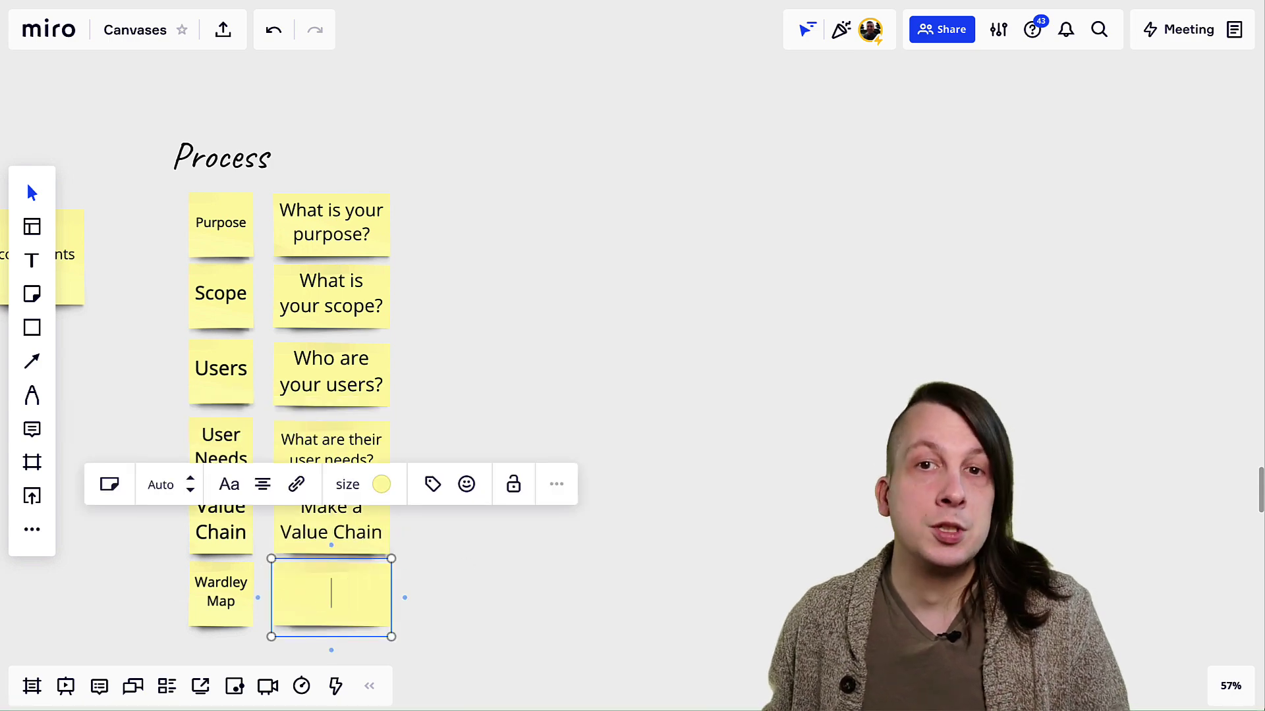
pyautogui.write('Turn the Value Chain into a Wardley Map')
pyautogui.click(570, 584)
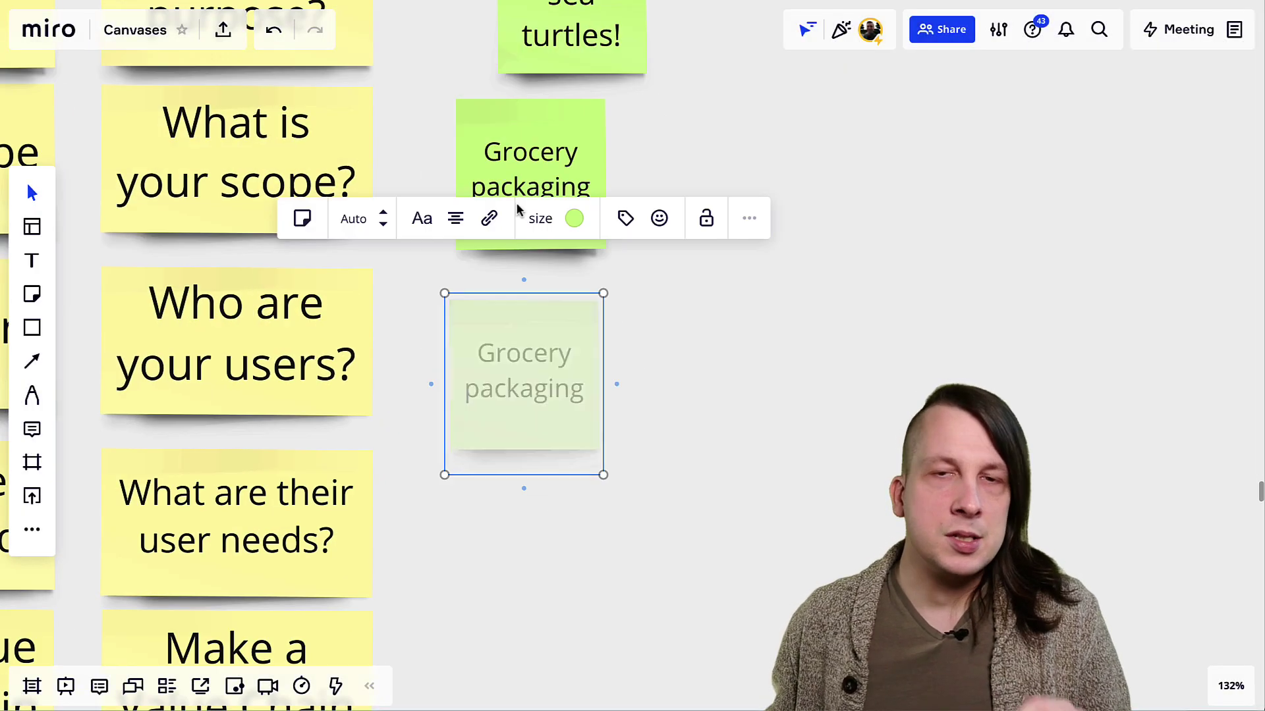
# Step: Fill in green notes for users "Sea turtles" and "Humans" and for needs "Escape plastic waste", "sustenance" and "sustained ecosystem"
pyautogui.write('Sea turtlesHumans')
pyautogui.scroll(-3, 491, 580)
pyautogui.write('Escape plastic wastesustenance')
pyautogui.doubleClick(801, 374)
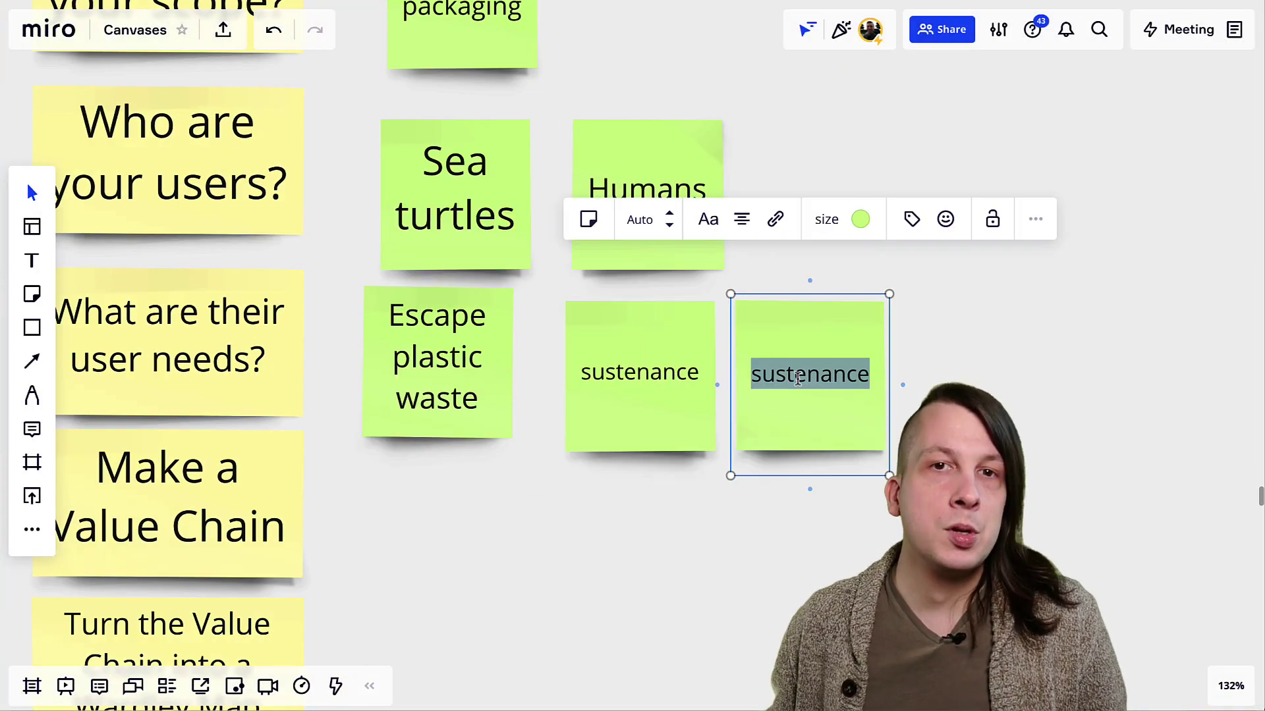
pyautogui.write('sustained ecosystem')
pyautogui.scroll(-2, 328, 238)
pyautogui.moveTo(342, 316); pyautogui.dragTo(299, 378)
pyautogui.scroll(-2, 540, 349)
pyautogui.doubleClick(374, 499)
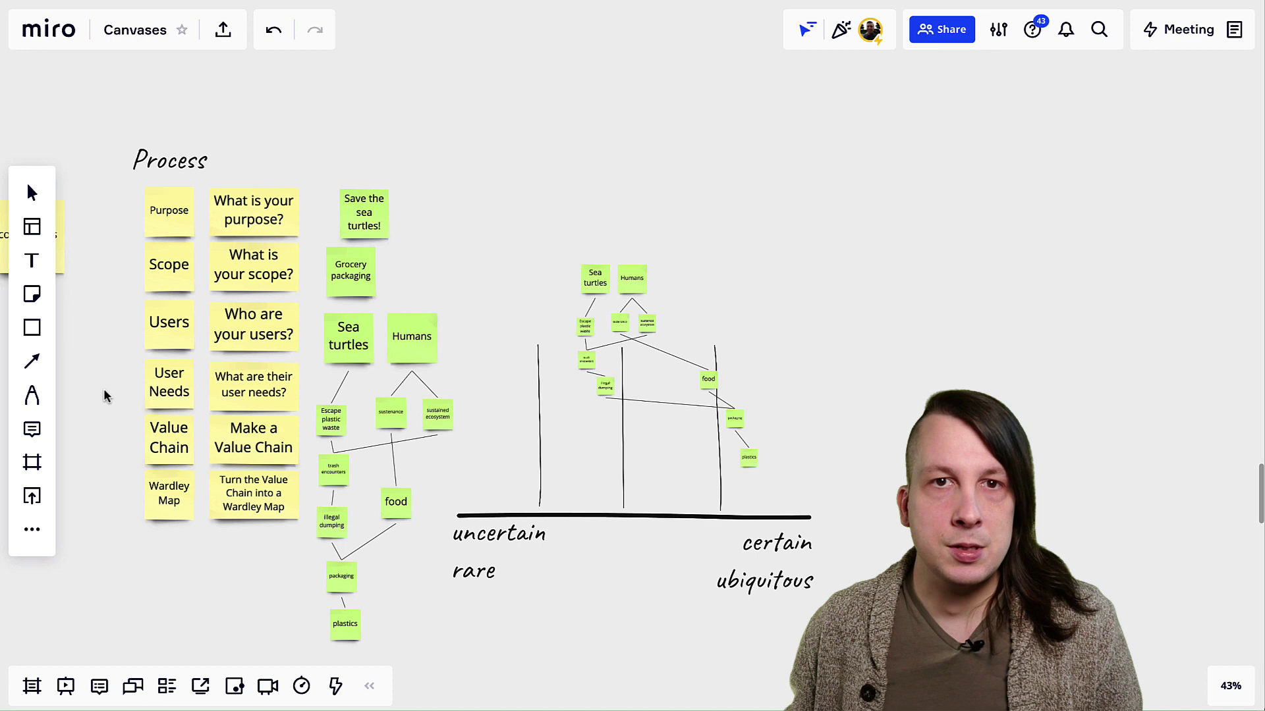
# Step: Draw a freehand check mark over each of the six question and task notes in the Process list with the pen
pyautogui.press('p')
pyautogui.moveTo(252, 204); pyautogui.dragTo(304, 186)
pyautogui.moveTo(255, 254); pyautogui.dragTo(316, 241)
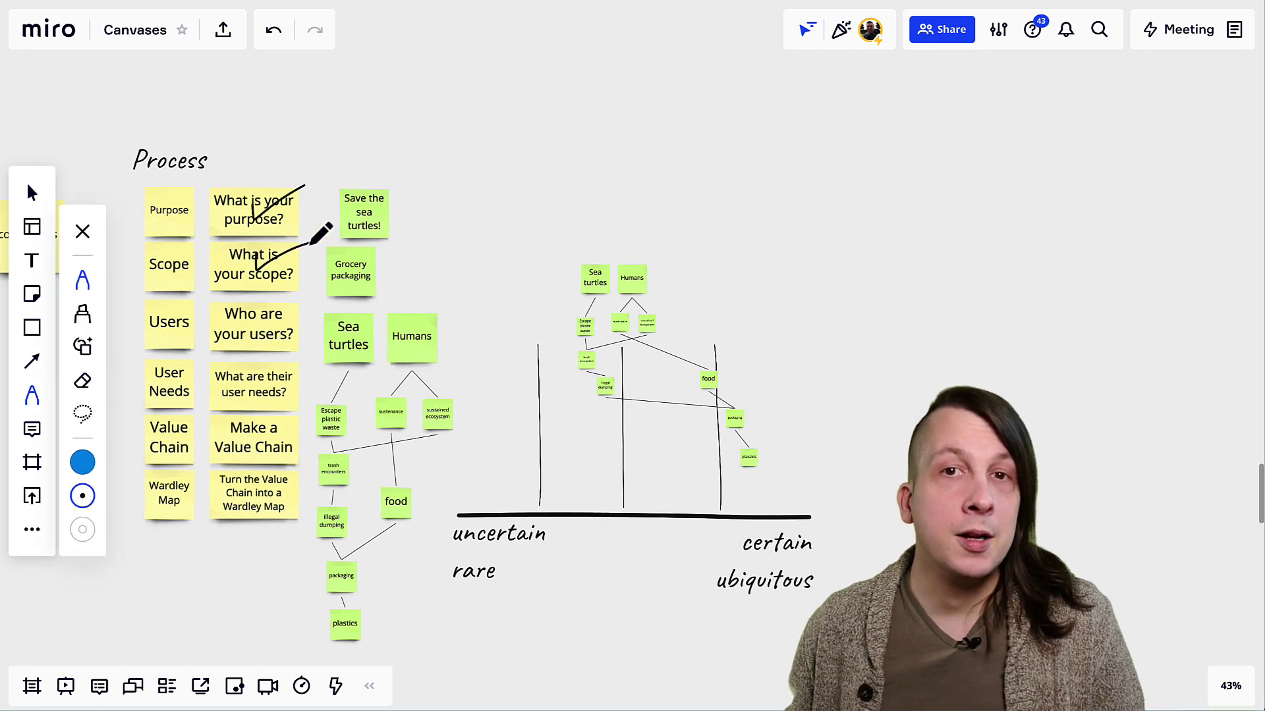
pyautogui.moveTo(254, 311); pyautogui.dragTo(336, 289)
pyautogui.moveTo(254, 380); pyautogui.dragTo(313, 366)
pyautogui.moveTo(254, 434); pyautogui.dragTo(316, 425)
pyautogui.moveTo(253, 487); pyautogui.dragTo(326, 465)
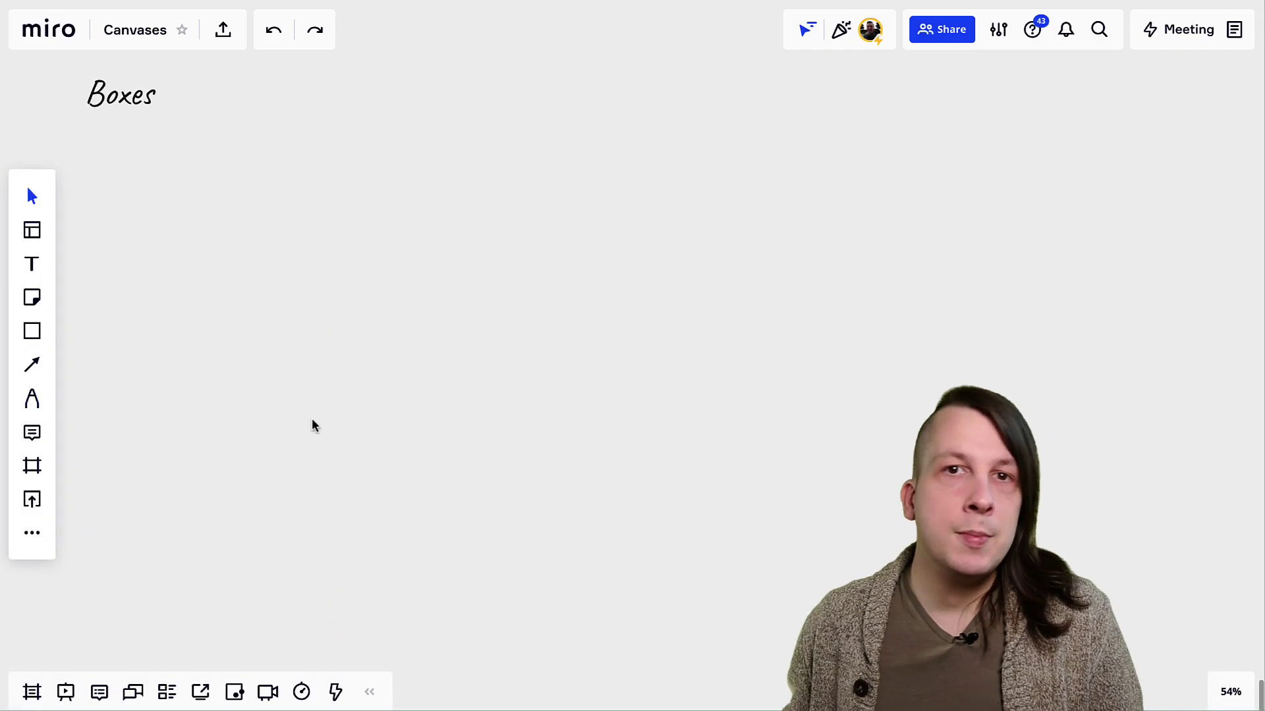
# Step: Draw a large rectangle below the Boxes heading and label it "What is your purpose?"
pyautogui.click(32, 329)
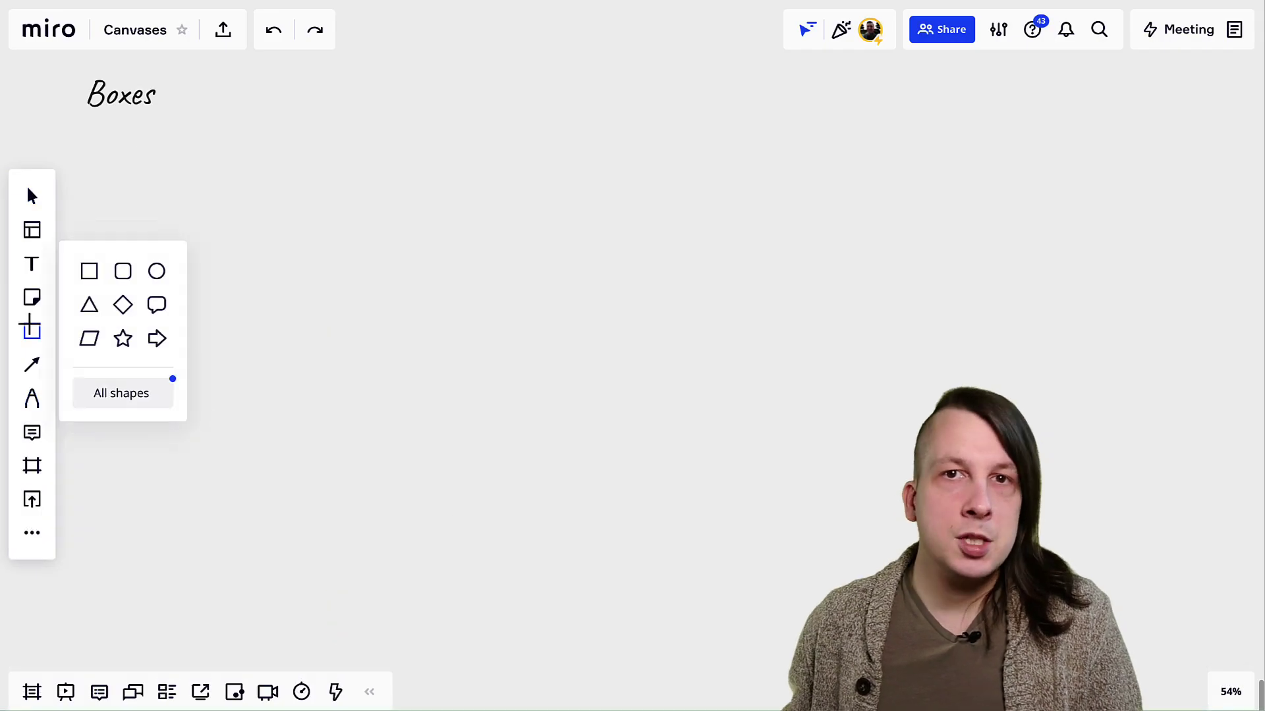
pyautogui.click(88, 269)
pyautogui.moveTo(255, 220); pyautogui.dragTo(583, 480)
pyautogui.write('What is your purpose?')
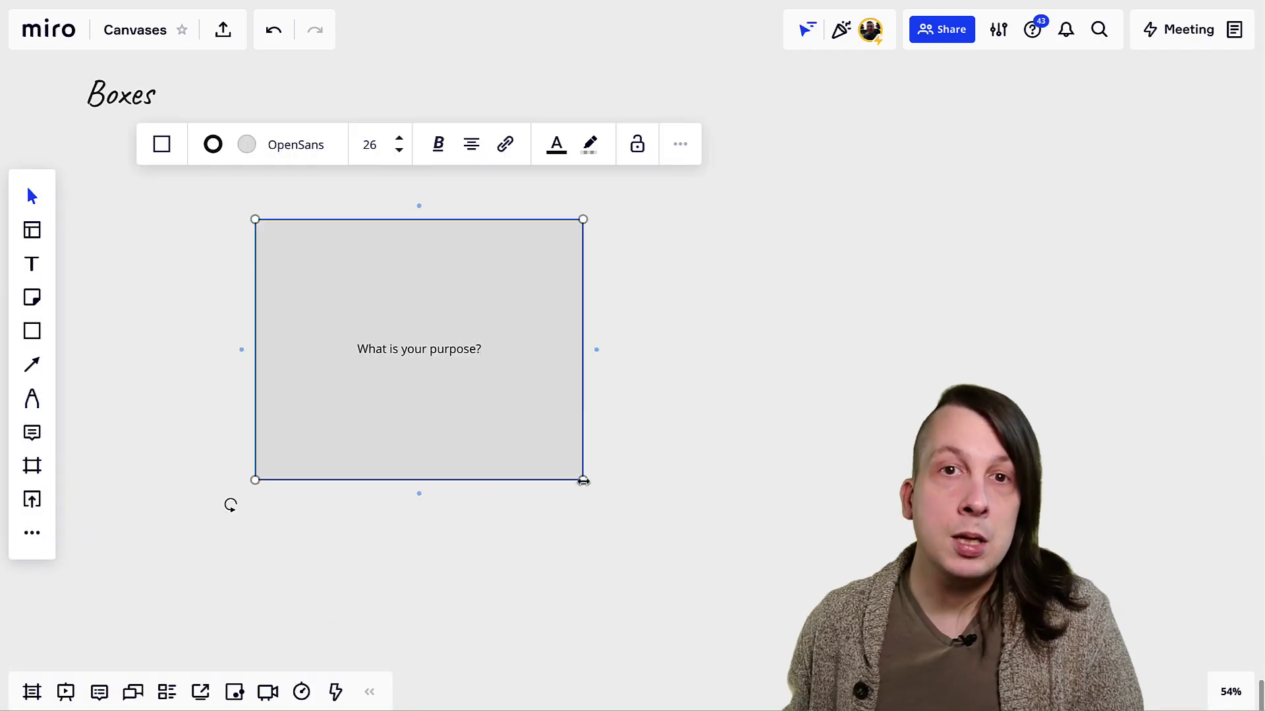
# Step: Align the purpose box's text to its upper-left corner and increase the font size
pyautogui.click(471, 145)
pyautogui.click(437, 187)
pyautogui.click(471, 144)
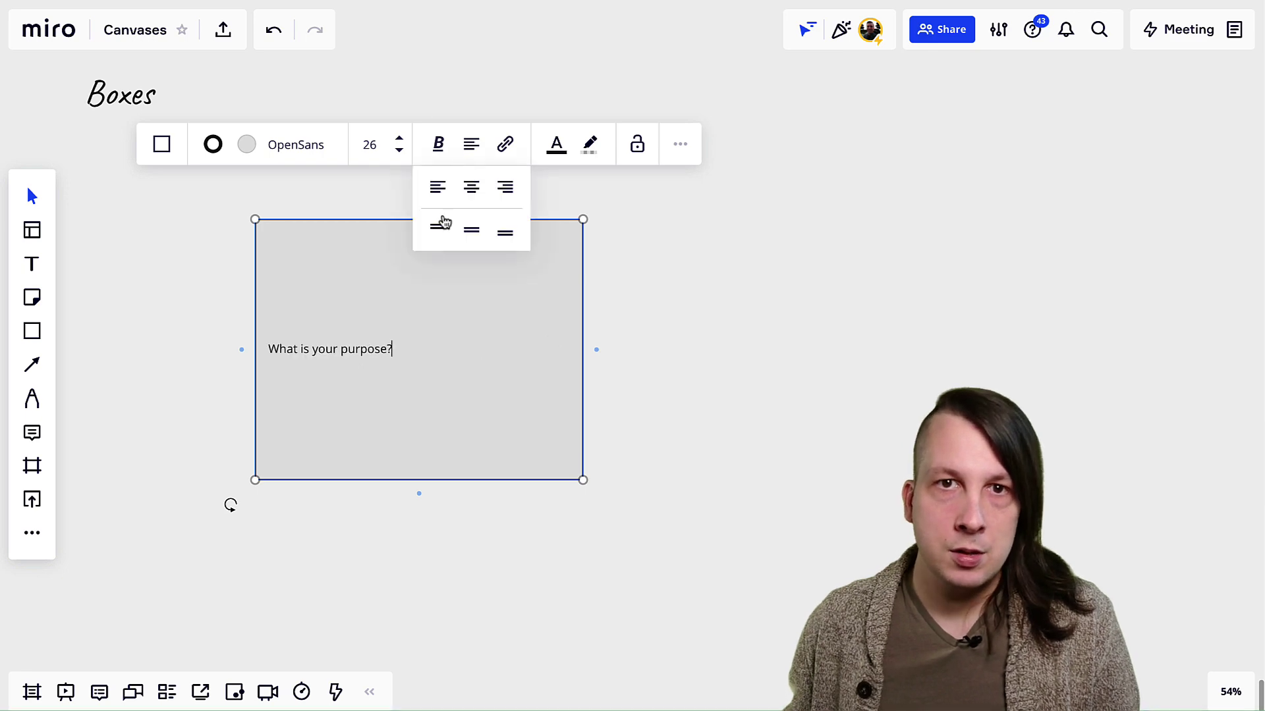
pyautogui.click(437, 228)
pyautogui.click(399, 138)
pyautogui.click(399, 138)
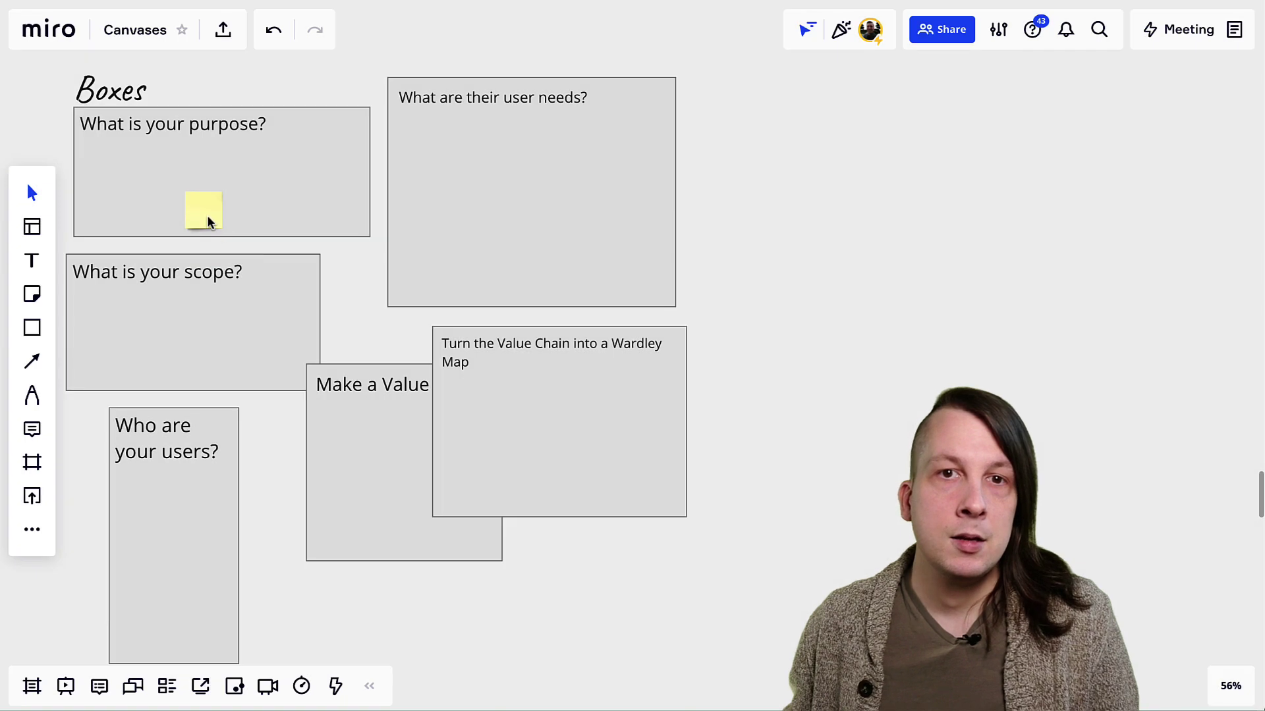
# Step: Arrange small blank yellow sticky notes in a row of three inside the "What is your purpose?" box
pyautogui.moveTo(207, 215); pyautogui.dragTo(166, 172)
pyautogui.moveTo(165, 169); pyautogui.dragTo(225, 169)
pyautogui.click(364, 338)
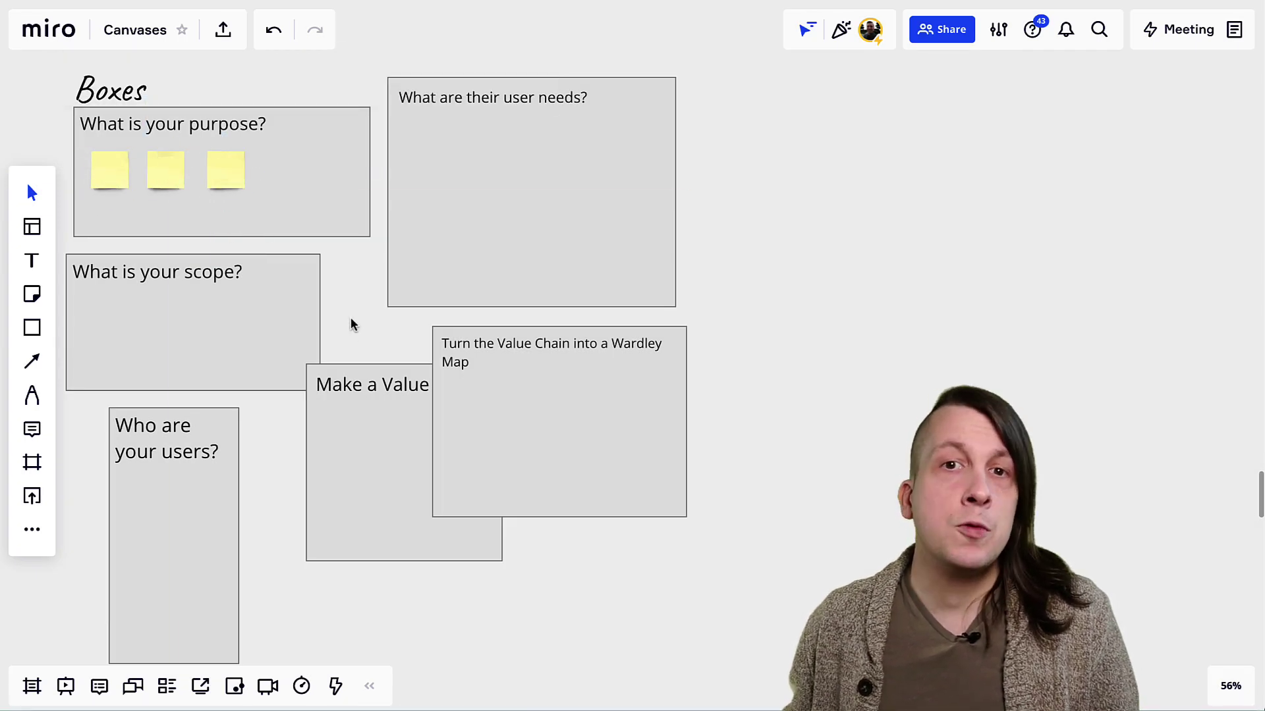
# Step: Set the third blank note in the purpose box to size L and move it clear of the other two
pyautogui.click(226, 171)
pyautogui.click(316, 78)
pyautogui.click(325, 186)
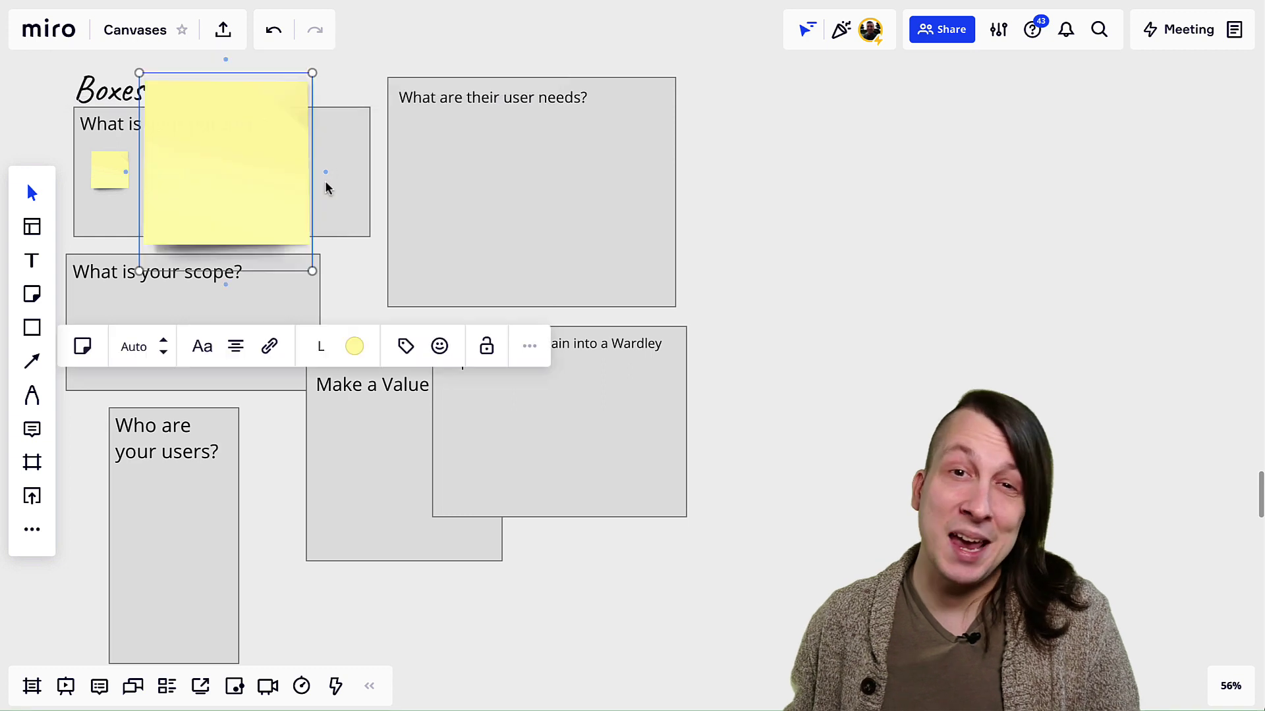
pyautogui.click(706, 243)
pyautogui.moveTo(246, 192); pyautogui.dragTo(370, 266)
# Step: Set the second blank note in the purpose box to size M and the first to size S, spacing them apart
pyautogui.click(178, 186)
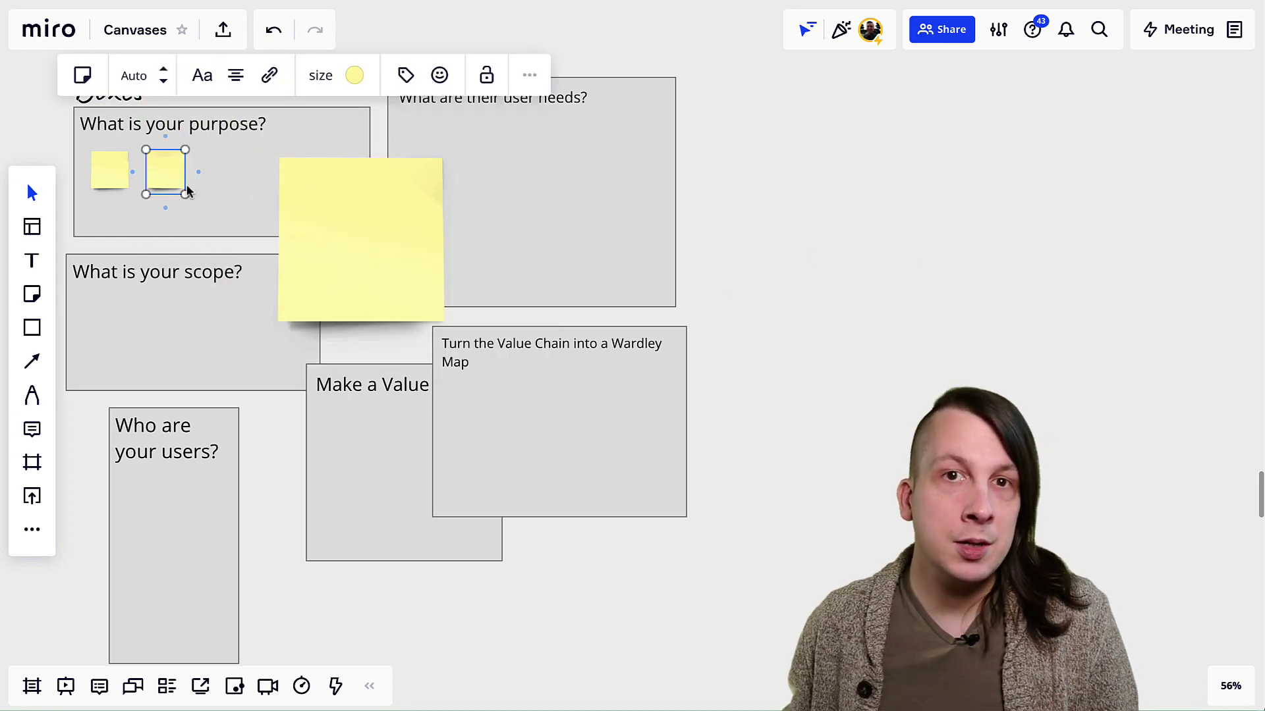
pyautogui.click(323, 76)
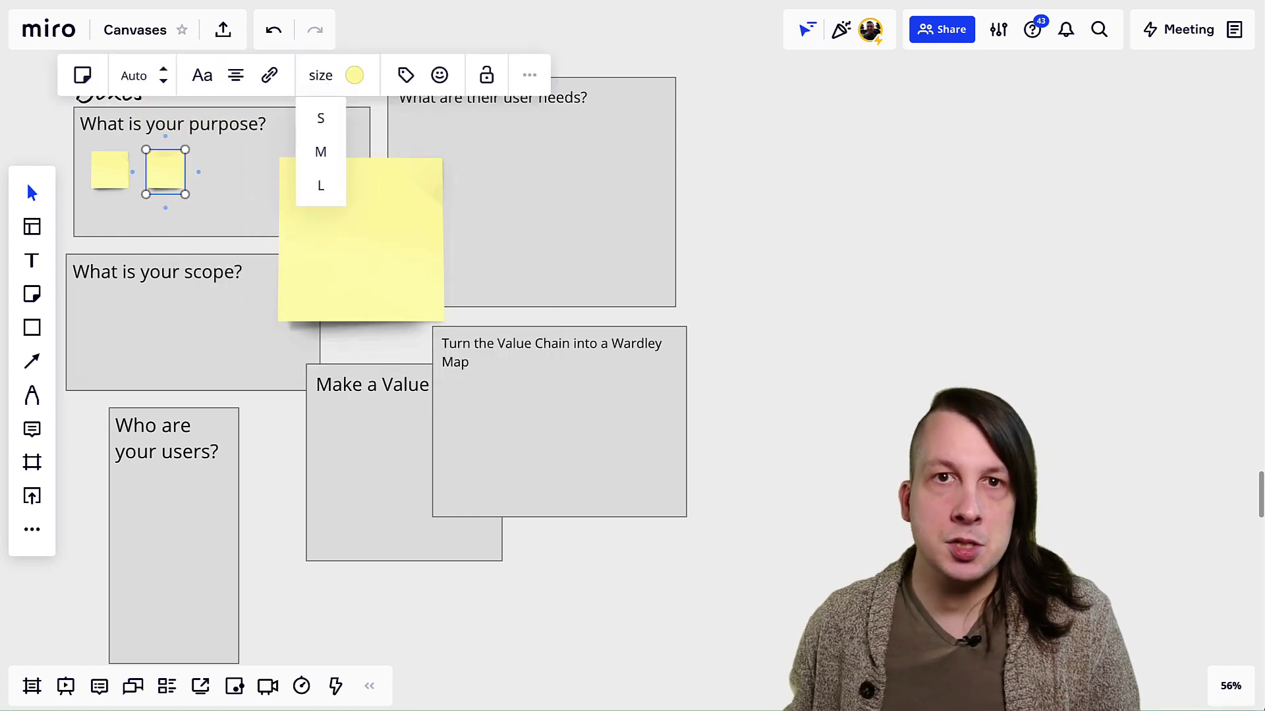
pyautogui.click(320, 152)
pyautogui.moveTo(178, 181); pyautogui.dragTo(231, 215)
pyautogui.click(320, 75)
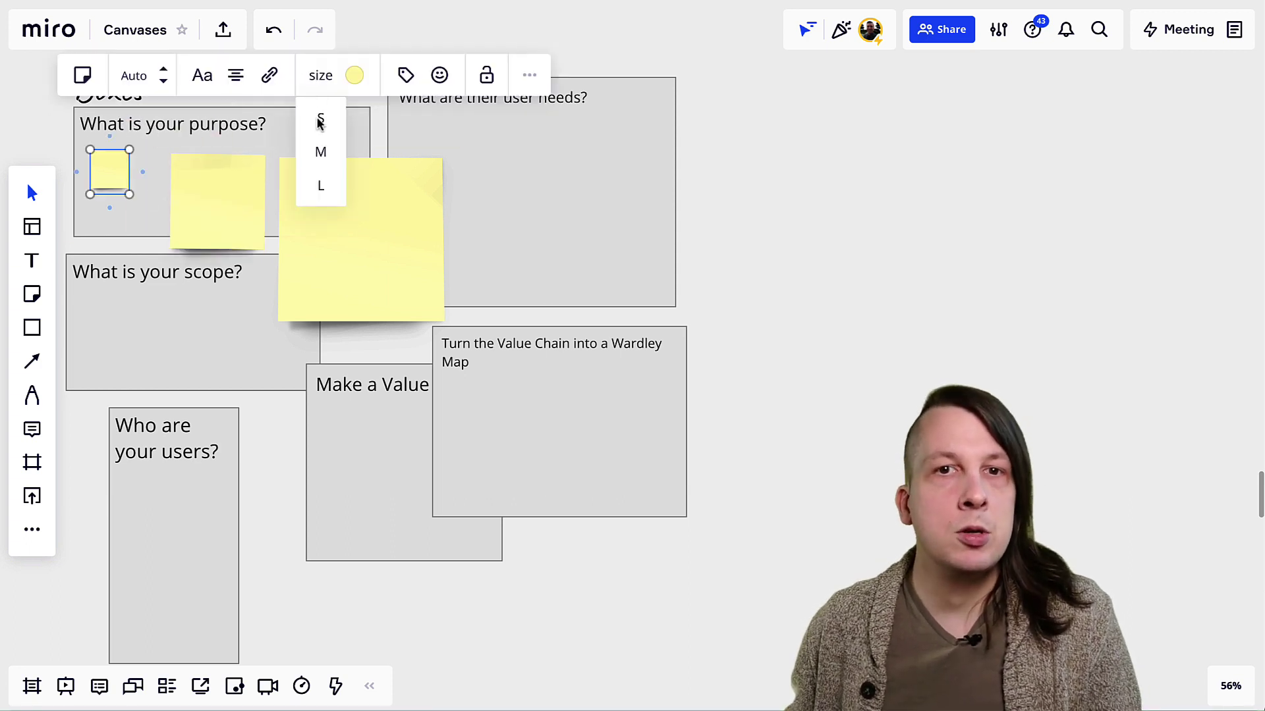
pyautogui.click(318, 123)
pyautogui.moveTo(128, 180); pyautogui.dragTo(149, 184)
# Step: Label the three sample notes S, M and L according to their sizes
pyautogui.write('S')
pyautogui.doubleClick(221, 212)
pyautogui.write('M')
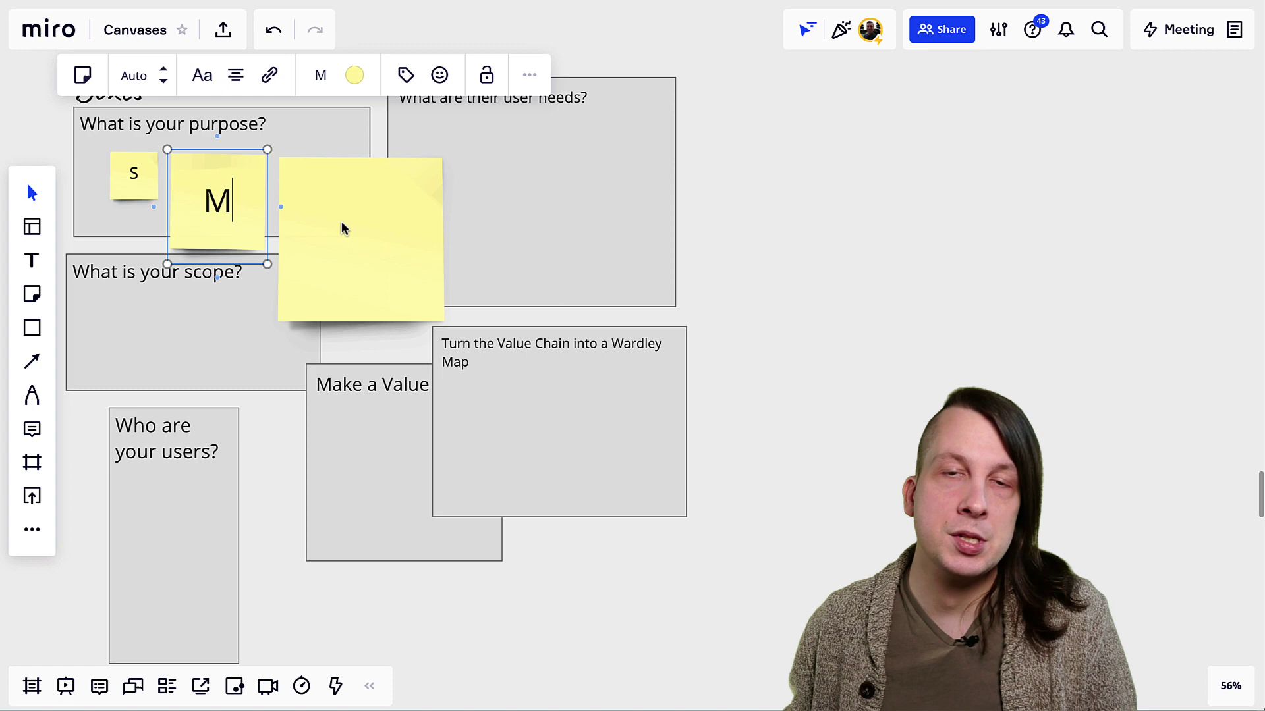
pyautogui.doubleClick(341, 224)
pyautogui.write('L')
pyautogui.click(799, 310)
# Step: Move the "What are their user needs?" box away from the other boxes and stretch it wider
pyautogui.scroll(-1, 732, 381)
pyautogui.scroll(-5, 732, 386)
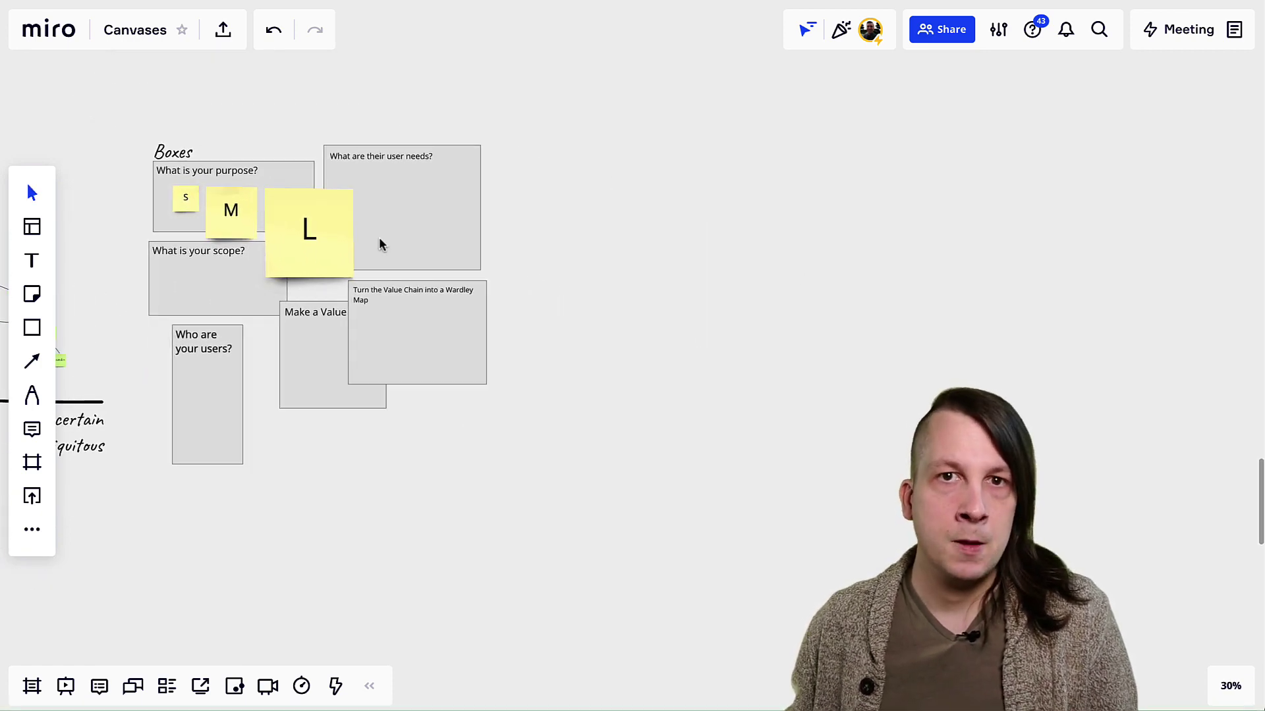
pyautogui.moveTo(381, 243); pyautogui.dragTo(573, 243)
pyautogui.moveTo(672, 270); pyautogui.dragTo(940, 288)
# Step: Fill the user needs box with a row of four L notes and delete the spare S and M notes
pyautogui.moveTo(309, 233); pyautogui.dragTo(595, 221)
pyautogui.hotkey('ctrl', 'd')
pyautogui.hotkey('ctrl', 'd')
pyautogui.hotkey('ctrl', 'd')
pyautogui.click(925, 276)
pyautogui.moveTo(941, 275); pyautogui.dragTo(999, 276)
pyautogui.press('Delete')
# Step: Make the purpose box taller around a single L note and move the user needs box with its notes below it
pyautogui.moveTo(280, 222); pyautogui.dragTo(417, 288)
pyautogui.moveTo(406, 368); pyautogui.dragTo(464, 421)
pyautogui.moveTo(596, 222); pyautogui.dragTo(416, 222)
pyautogui.hscroll(1, 573, 361)
pyautogui.moveTo(430, 366); pyautogui.dragTo(699, 351)
pyautogui.moveTo(288, 343); pyautogui.dragTo(503, 399)
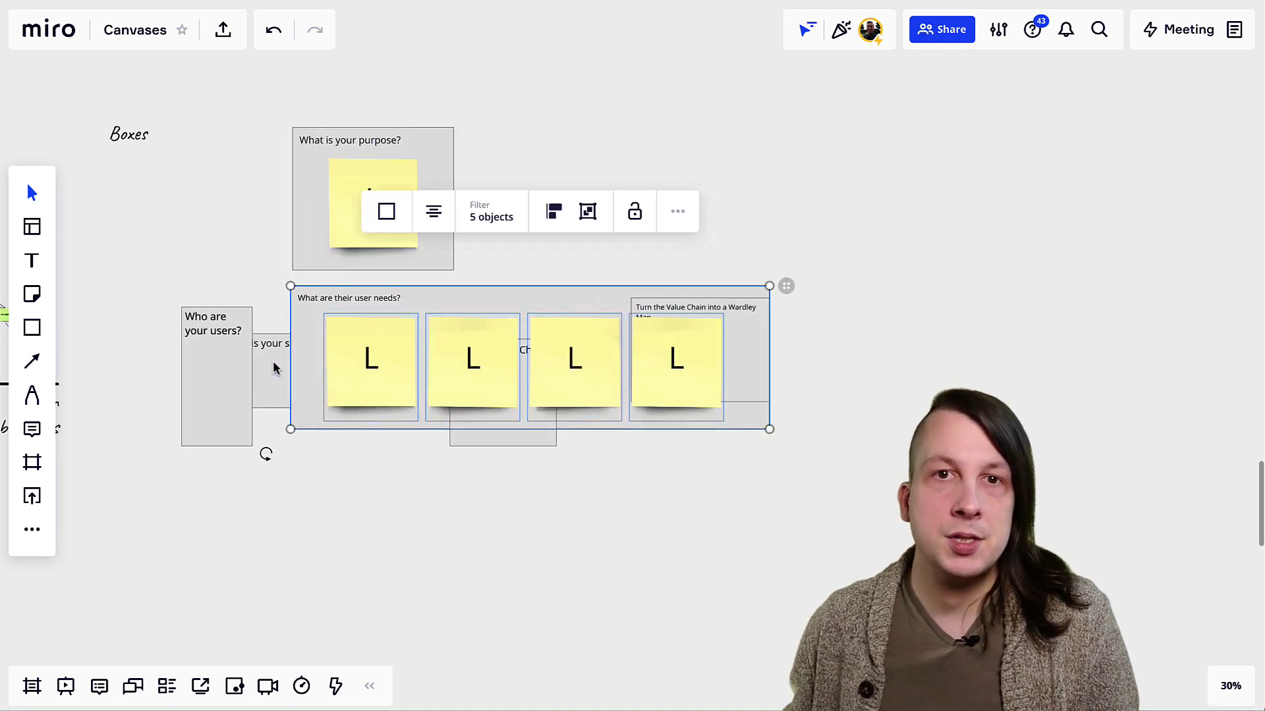
# Step: Line up the scope and users boxes beside the purpose box and copy an L note into the scope box
pyautogui.moveTo(272, 361); pyautogui.dragTo(521, 154)
pyautogui.moveTo(603, 201); pyautogui.dragTo(603, 269)
pyautogui.moveTo(197, 400); pyautogui.dragTo(629, 223)
pyautogui.moveTo(688, 268); pyautogui.dragTo(779, 268)
pyautogui.keyDown('alt'); pyautogui.moveTo(348, 223); pyautogui.dragTo(505, 223); pyautogui.keyUp('alt')
# Step: Widen the "Who are your users?" box and copy the row of four L notes into it
pyautogui.click(696, 204)
pyautogui.moveTo(779, 268); pyautogui.dragTo(1058, 268)
pyautogui.hscroll(3, 689, 419)
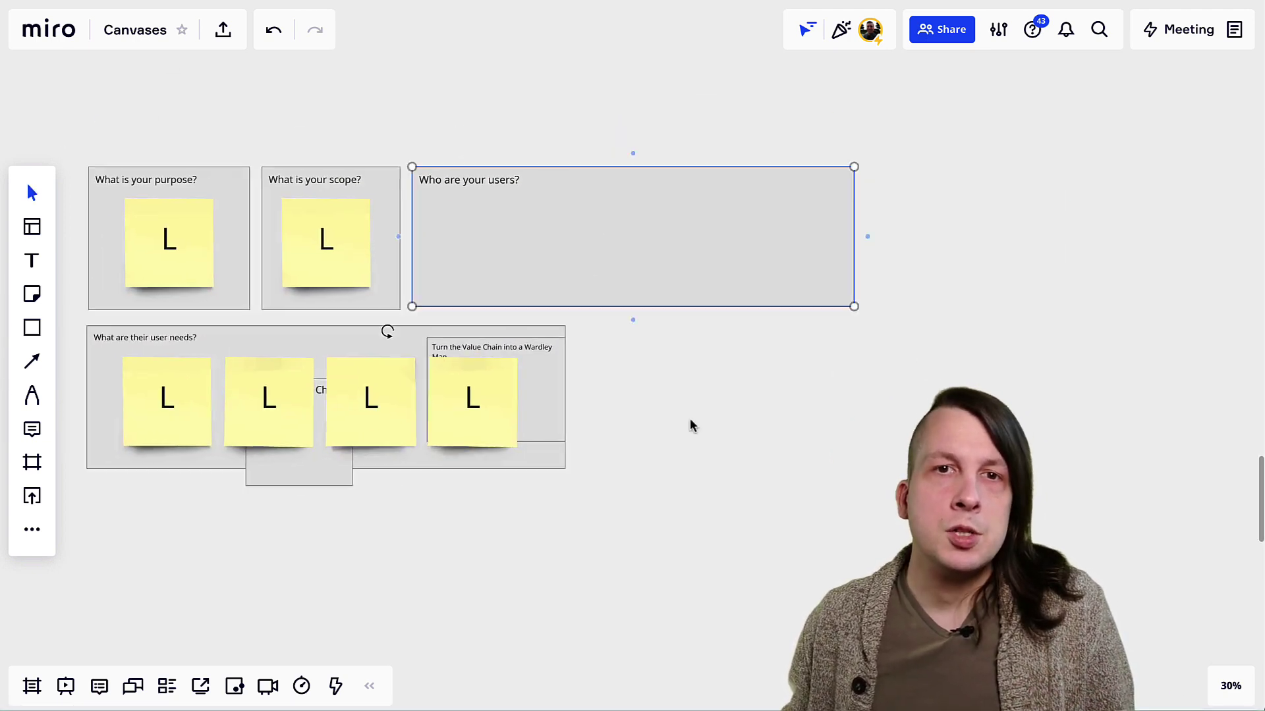
pyautogui.moveTo(573, 474); pyautogui.dragTo(217, 368)
pyautogui.keyDown('alt'); pyautogui.moveTo(465, 402); pyautogui.dragTo(779, 243); pyautogui.keyUp('alt')
# Step: Move the user needs box together with its four notes directly below the users box
pyautogui.moveTo(568, 377); pyautogui.dragTo(494, 527)
pyautogui.moveTo(325, 443); pyautogui.dragTo(234, 584)
pyautogui.moveTo(213, 306); pyautogui.dragTo(539, 303)
# Step: Enlarge the "Make a Value Chain" box below the purpose and scope boxes, and the Wardley Map box beside it
pyautogui.scroll(-3, 538, 303)
pyautogui.moveTo(314, 430); pyautogui.dragTo(420, 633)
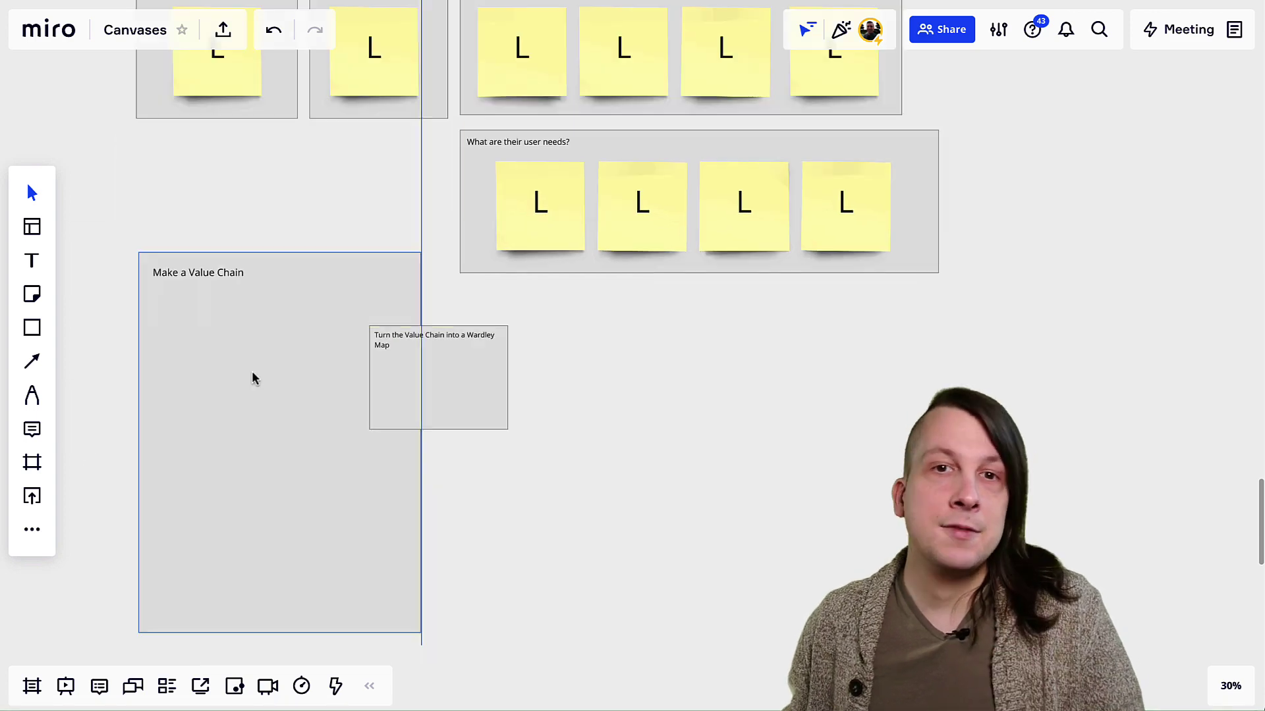
pyautogui.moveTo(253, 371); pyautogui.dragTo(241, 260)
pyautogui.moveTo(438, 377); pyautogui.dragTo(506, 339)
pyautogui.moveTo(576, 392); pyautogui.dragTo(959, 556)
# Step: Copy L notes into the "Make a Value Chain" box until eight form a branching chain layout
pyautogui.scroll(3, 396, 330)
pyautogui.keyDown('alt'); pyautogui.moveTo(532, 327); pyautogui.dragTo(251, 351); pyautogui.keyUp('alt')
pyautogui.keyDown('alt'); pyautogui.moveTo(251, 351); pyautogui.dragTo(158, 466); pyautogui.keyUp('alt')
pyautogui.keyDown('alt'); pyautogui.moveTo(158, 466); pyautogui.dragTo(350, 480); pyautogui.keyUp('alt')
pyautogui.keyDown('alt'); pyautogui.moveTo(327, 510); pyautogui.dragTo(291, 544); pyautogui.keyUp('alt')
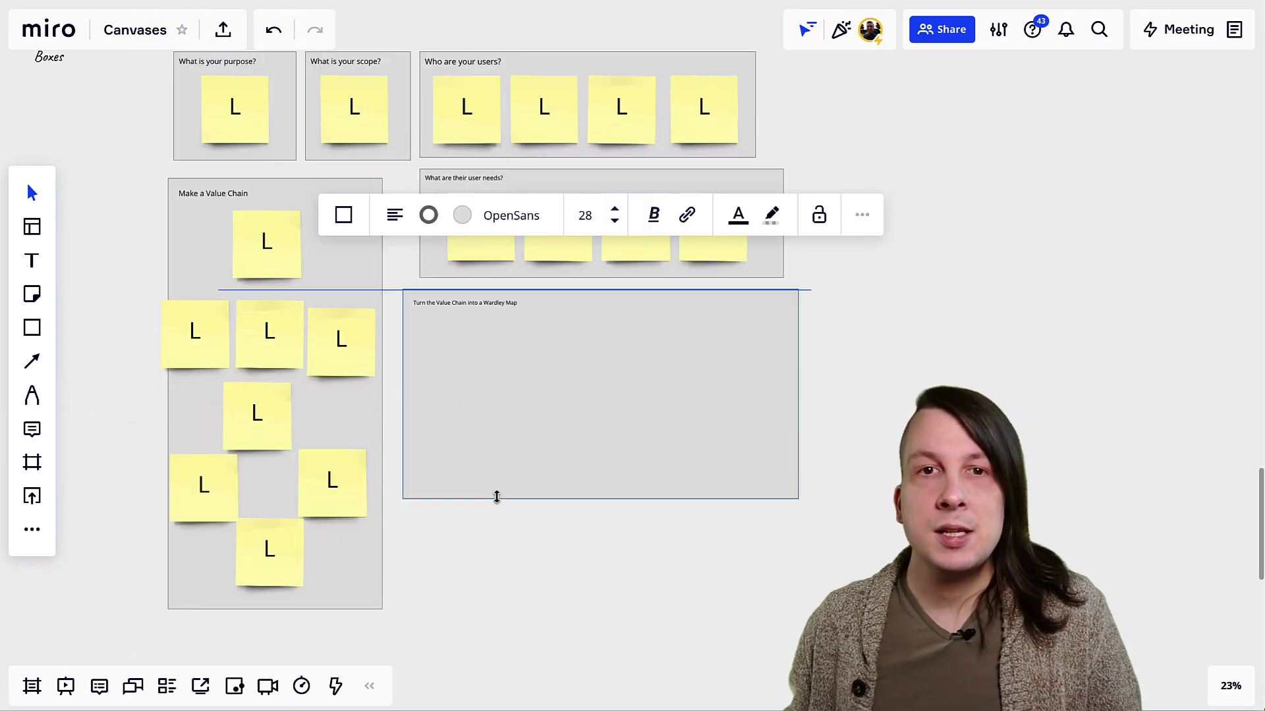
# Step: Move the user needs box with its notes beside the users box and enlarge the Wardley Map box to fill the space below
pyautogui.moveTo(497, 497); pyautogui.dragTo(497, 609)
pyautogui.scroll(2, 779, 256)
pyautogui.moveTo(779, 257); pyautogui.dragTo(333, 375)
pyautogui.moveTo(523, 316); pyautogui.dragTo(881, 198)
pyautogui.moveTo(526, 384); pyautogui.dragTo(527, 273)
pyautogui.scroll(-2, 694, 395)
pyautogui.moveTo(694, 427); pyautogui.dragTo(1038, 426)
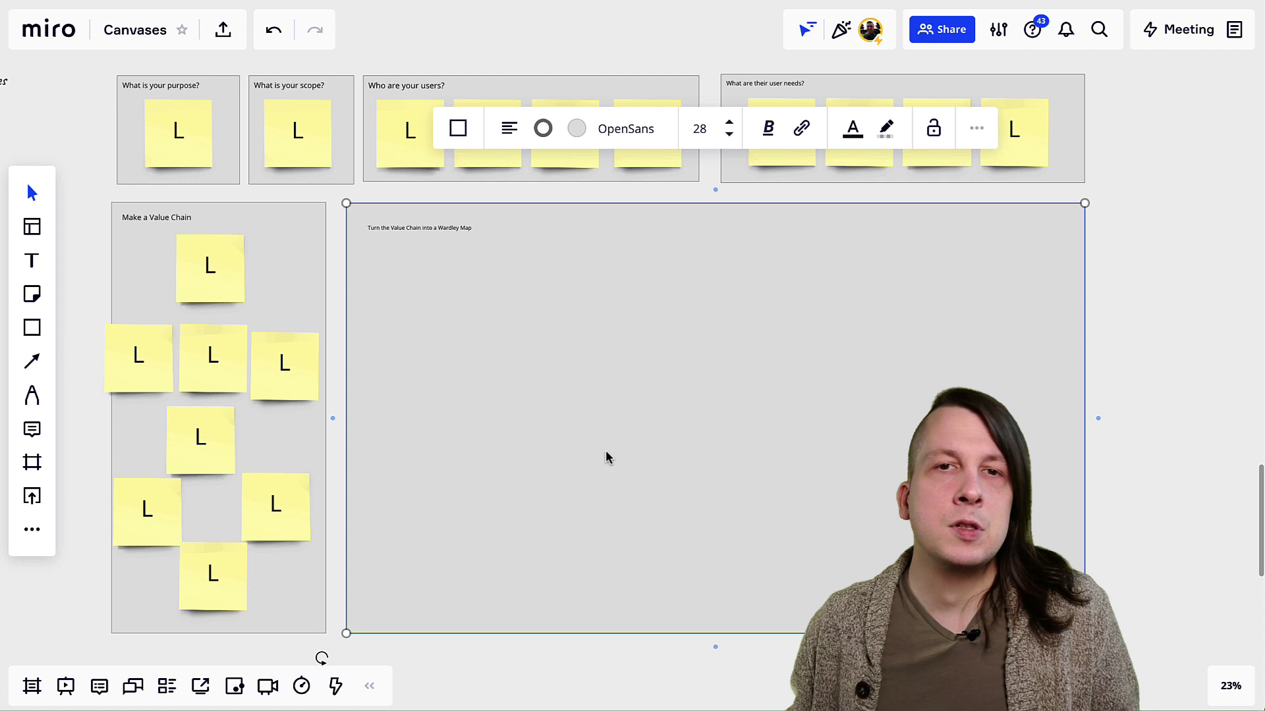
# Step: Align the left edges of the purpose box and the "Make a Value Chain" box
pyautogui.click(276, 264)
pyautogui.keyDown('shift'); pyautogui.click(124, 167); pyautogui.keyUp('shift')
pyautogui.click(525, 79)
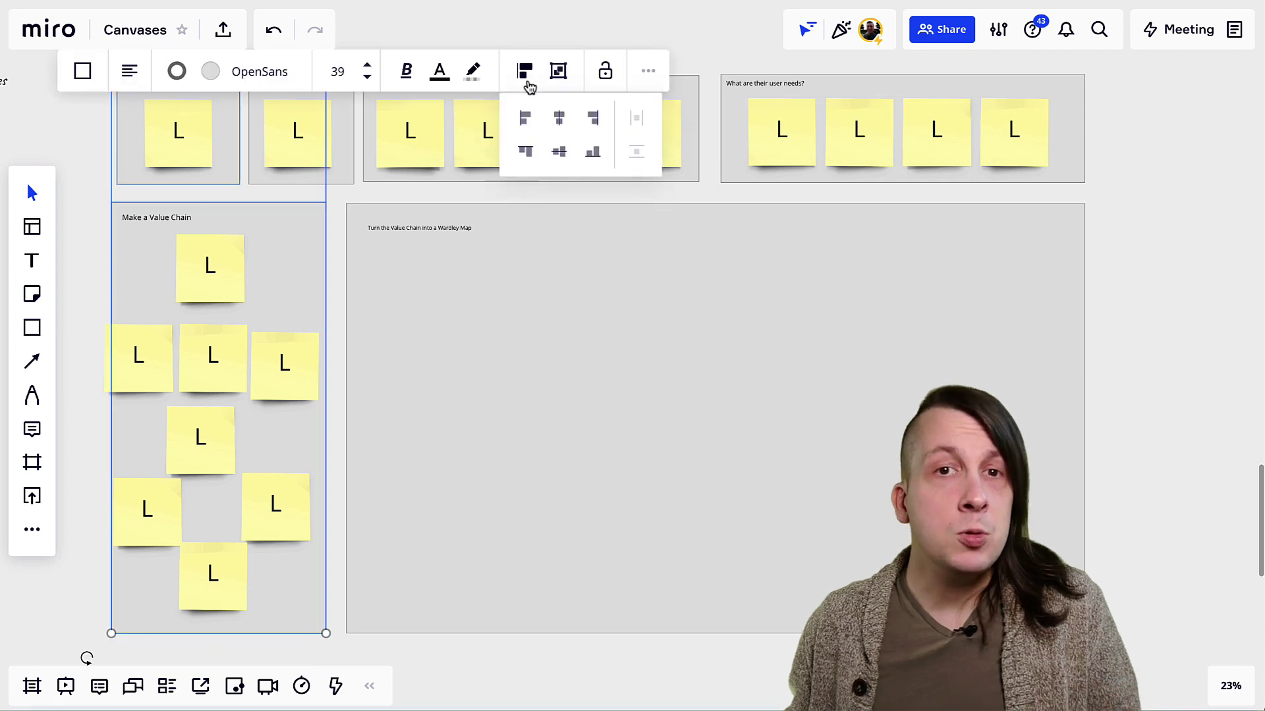
pyautogui.click(525, 122)
# Step: Line up the purpose, scope, users and user needs boxes as one even row
pyautogui.click(723, 179)
pyautogui.keyDown('shift'); pyautogui.click(690, 175); pyautogui.keyUp('shift')
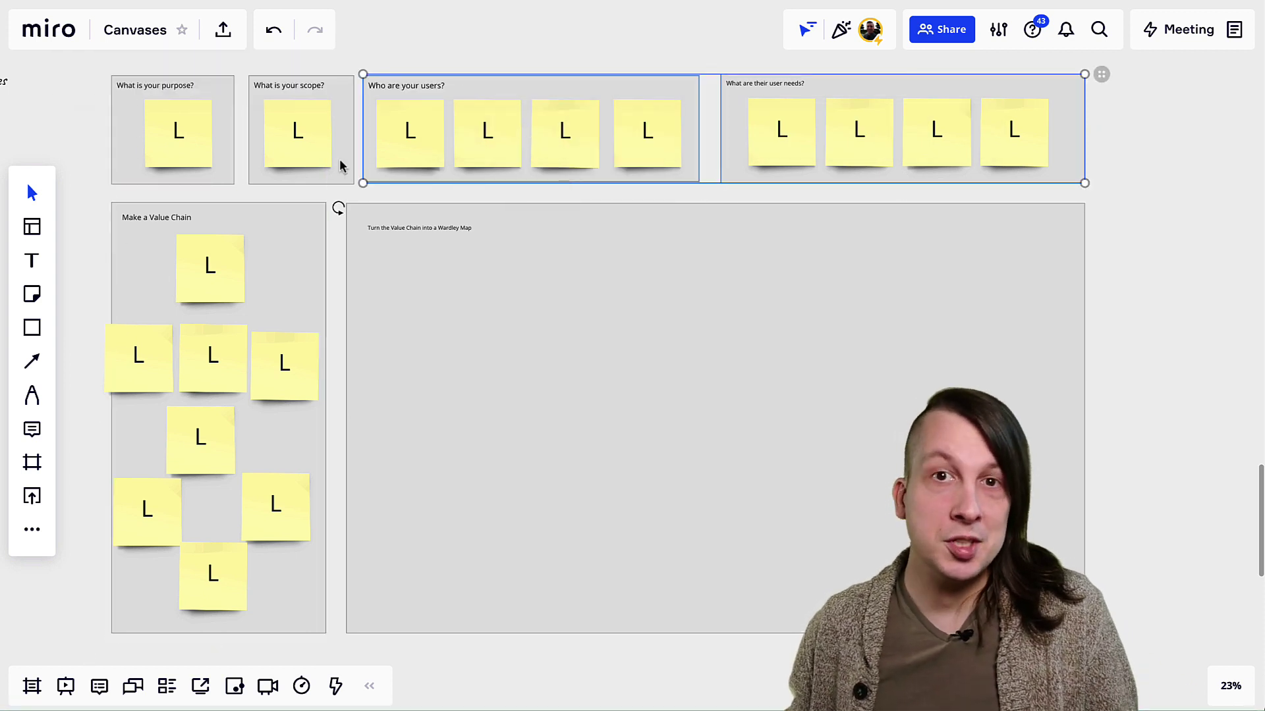
pyautogui.keyDown('shift'); pyautogui.click(342, 170); pyautogui.keyUp('shift')
pyautogui.keyDown('shift'); pyautogui.click(227, 176); pyautogui.keyUp('shift')
pyautogui.click(759, 259)
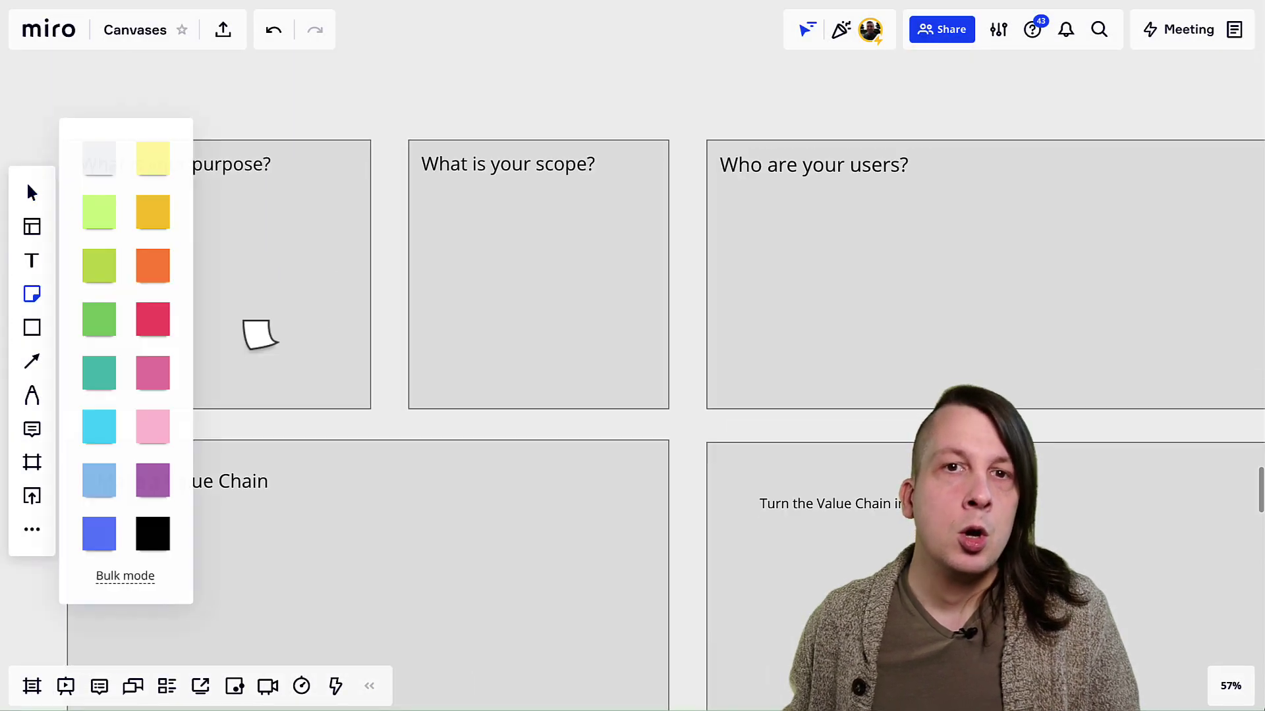
# Step: Add a "save sea turtles" note to the purpose box and a "grocery packaging" note to the scope box
pyautogui.click(223, 317)
pyautogui.write('savesea turtles')
pyautogui.moveTo(233, 378); pyautogui.dragTo(539, 350)
pyautogui.tripleClick(539, 310)
pyautogui.write('grocery packaging')
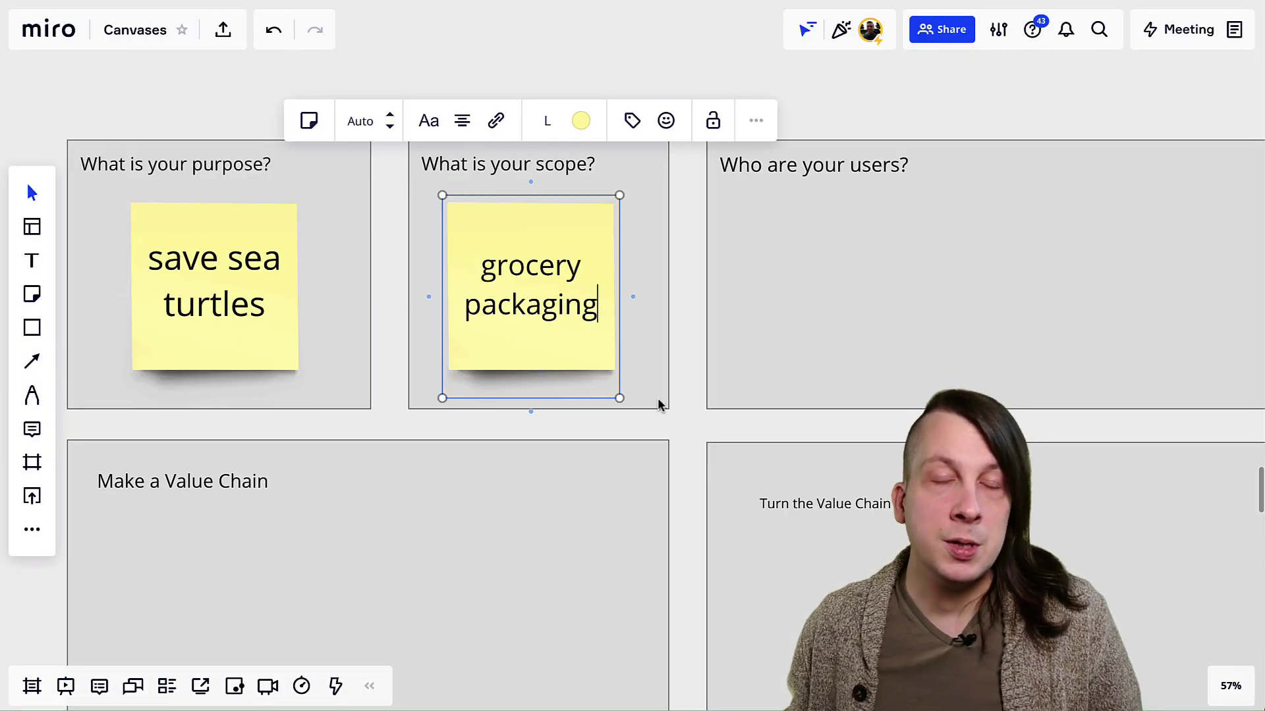
# Step: Add "sea turtles" and "humans" notes to the "Who are your users?" box
pyautogui.hscroll(6, 657, 403)
pyautogui.doubleClick(431, 351)
pyautogui.keyDown('alt'); pyautogui.moveTo(158, 351); pyautogui.dragTo(630, 341); pyautogui.keyUp('alt')
pyautogui.press('super+a')
pyautogui.write('sea turtles')
pyautogui.tripleClick(630, 341)
pyautogui.write('humans')
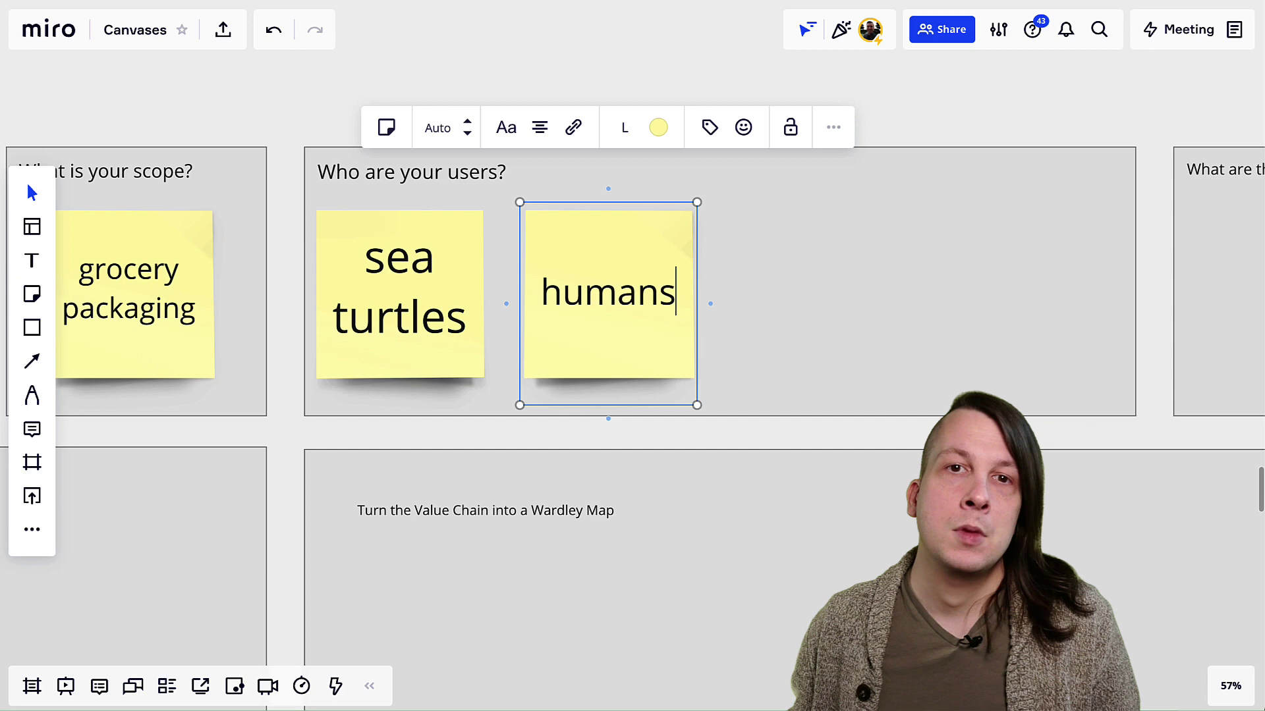
# Step: Add "escape plastic waste", "sustenance" and "sustained ecosystem" notes to the user needs box
pyautogui.hscroll(6, 543, 387)
pyautogui.click(542, 387)
pyautogui.scroll(-5, 140, 366)
pyautogui.keyDown('alt'); pyautogui.moveTo(180, 339); pyautogui.dragTo(561, 339); pyautogui.keyUp('alt')
pyautogui.tripleClick(561, 339)
pyautogui.press('BackSpace')
pyautogui.write('escape plastic waste')
pyautogui.press('Tab')
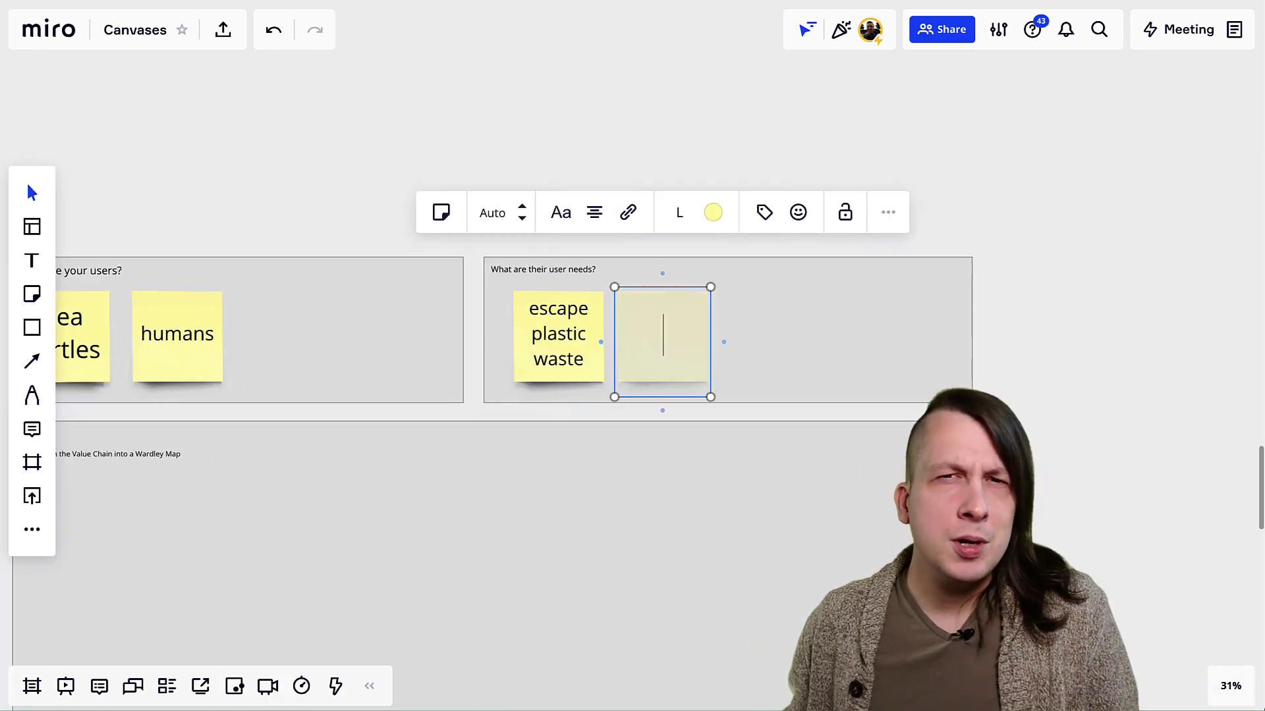
pyautogui.write('sustenance')
pyautogui.press('Tab')
pyautogui.write('sustained ecosystem')
pyautogui.click(311, 575)
# Step: Copy the user and user-need notes into the "Make a Value Chain" box
pyautogui.hscroll(-4, 310, 575)
pyautogui.moveTo(297, 159); pyautogui.dragTo(1073, 231)
pyautogui.hscroll(-6, 888, 152)
pyautogui.keyDown('alt'); pyautogui.moveTo(888, 152); pyautogui.dragTo(532, 370); pyautogui.keyUp('alt')
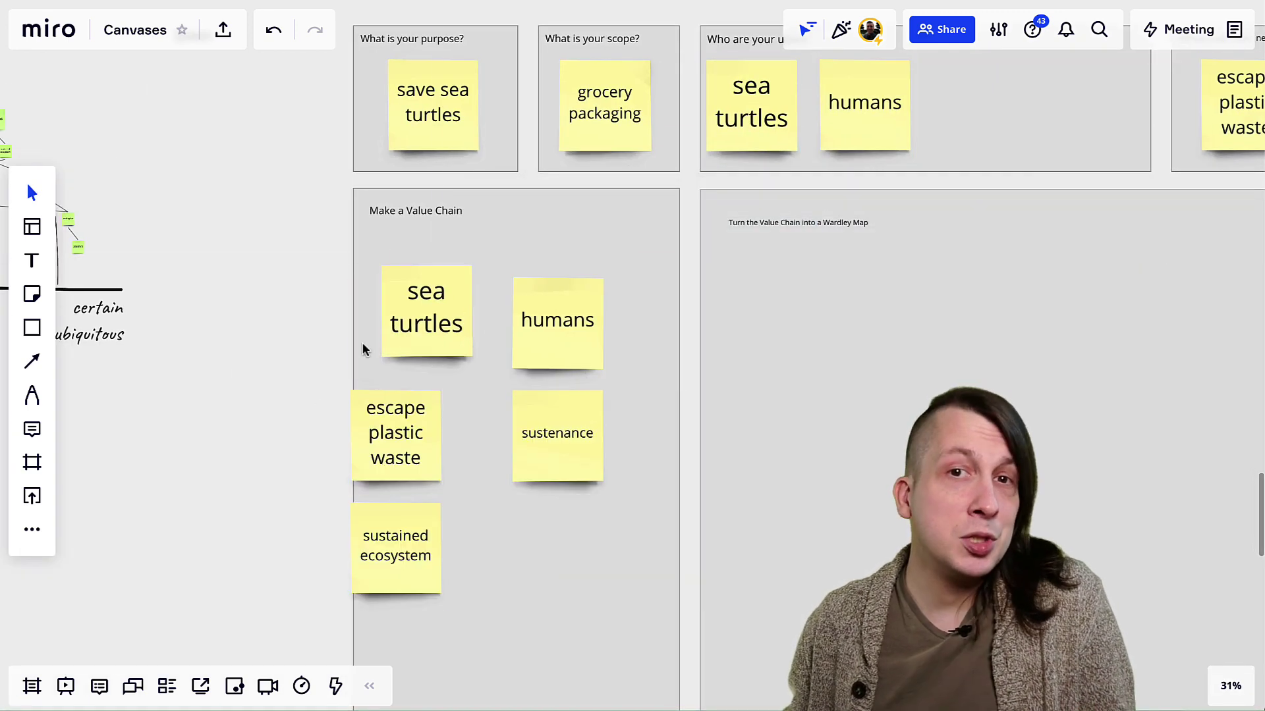
# Step: Arrange the copied notes with both users in an upper row and the three needs in a row beneath them
pyautogui.moveTo(531, 353); pyautogui.dragTo(508, 324)
pyautogui.moveTo(556, 432); pyautogui.dragTo(525, 418)
pyautogui.moveTo(401, 567); pyautogui.dragTo(638, 463)
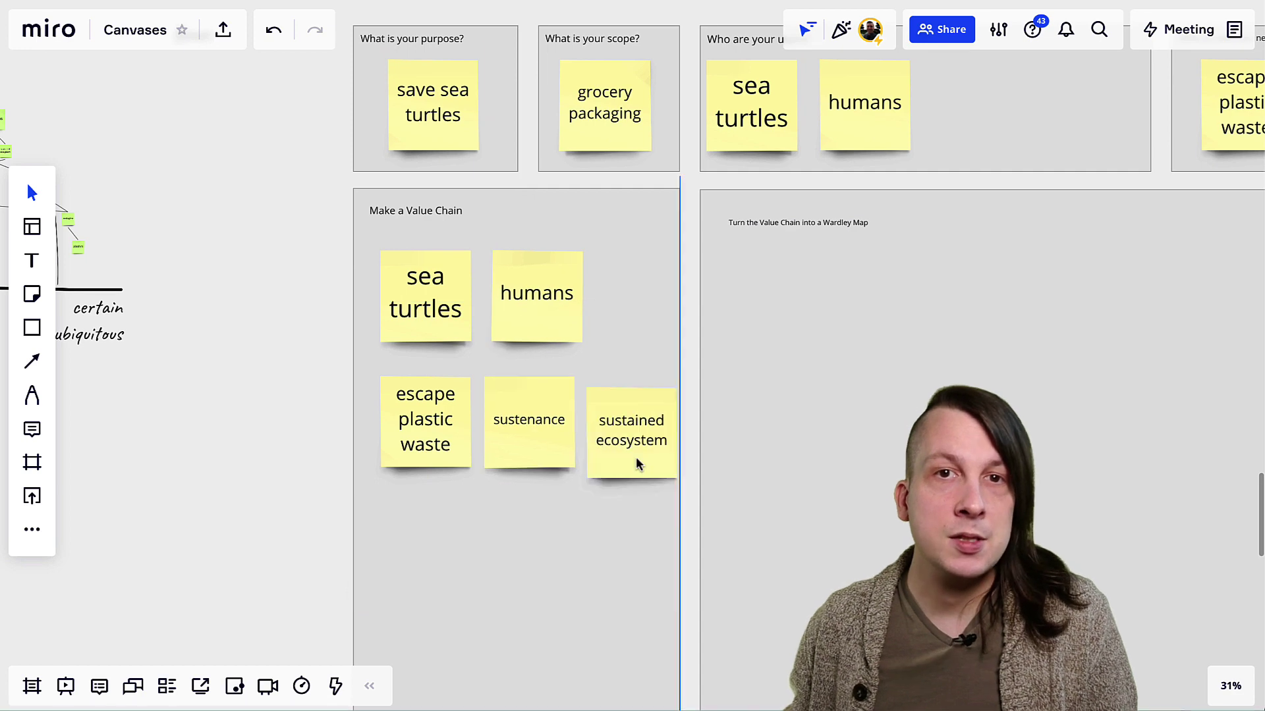
pyautogui.moveTo(547, 310)
pyautogui.mouseDown()
pyautogui.moveTo(586, 324)
pyautogui.moveTo(631, 376)
pyautogui.mouseUp()
pyautogui.click(540, 343)
pyautogui.click(503, 279)
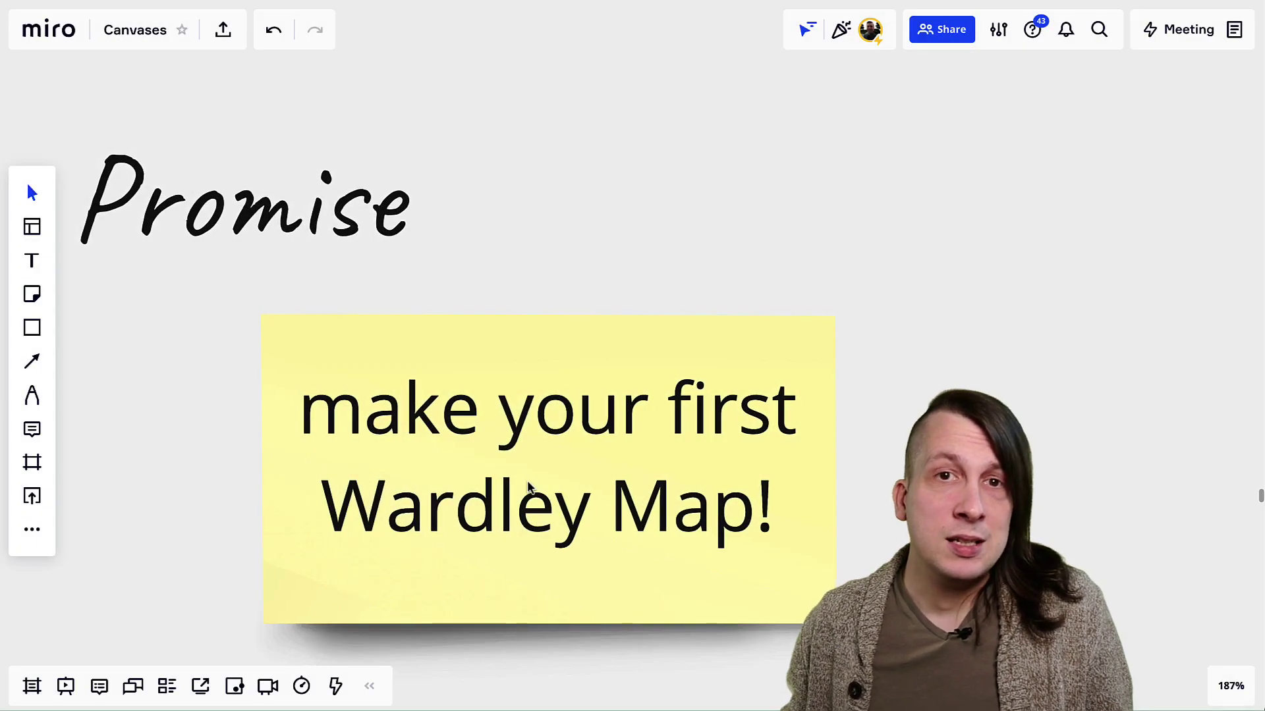
# Step: Draw a large rectangle around all the boxes, fill it dark grey and send it to the back
pyautogui.scroll(-5, 529, 487)
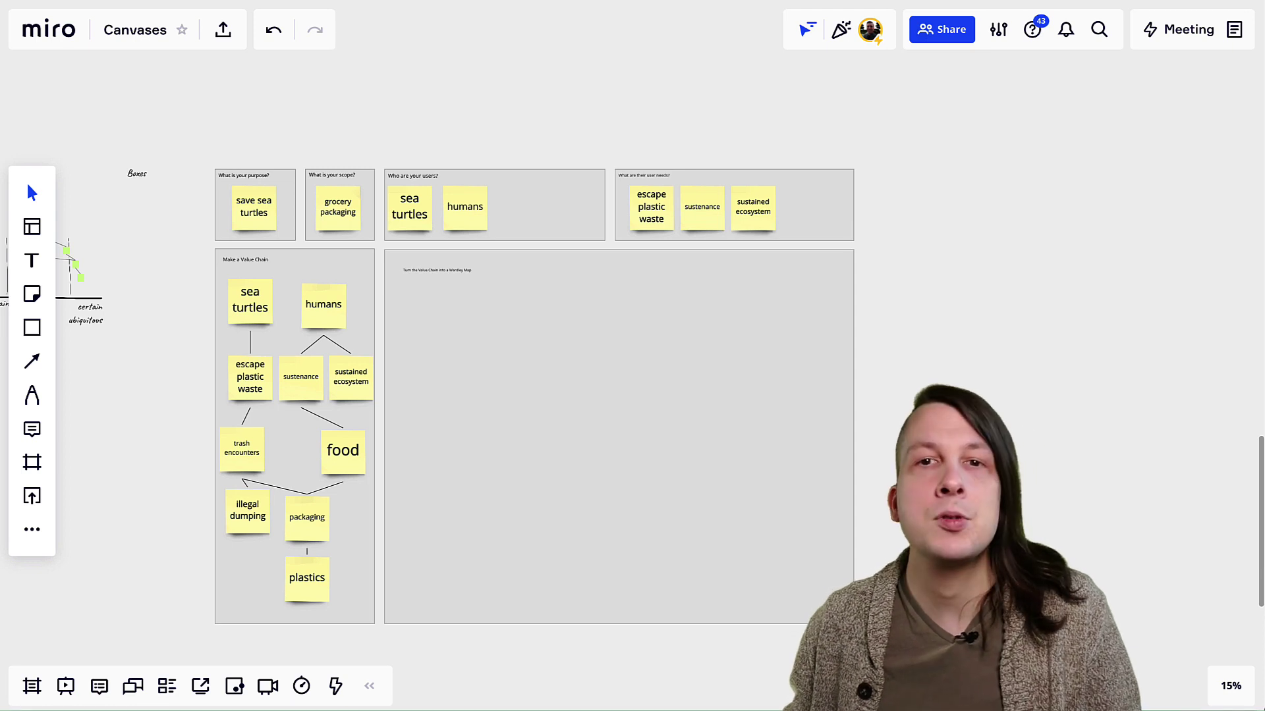
pyautogui.click(35, 329)
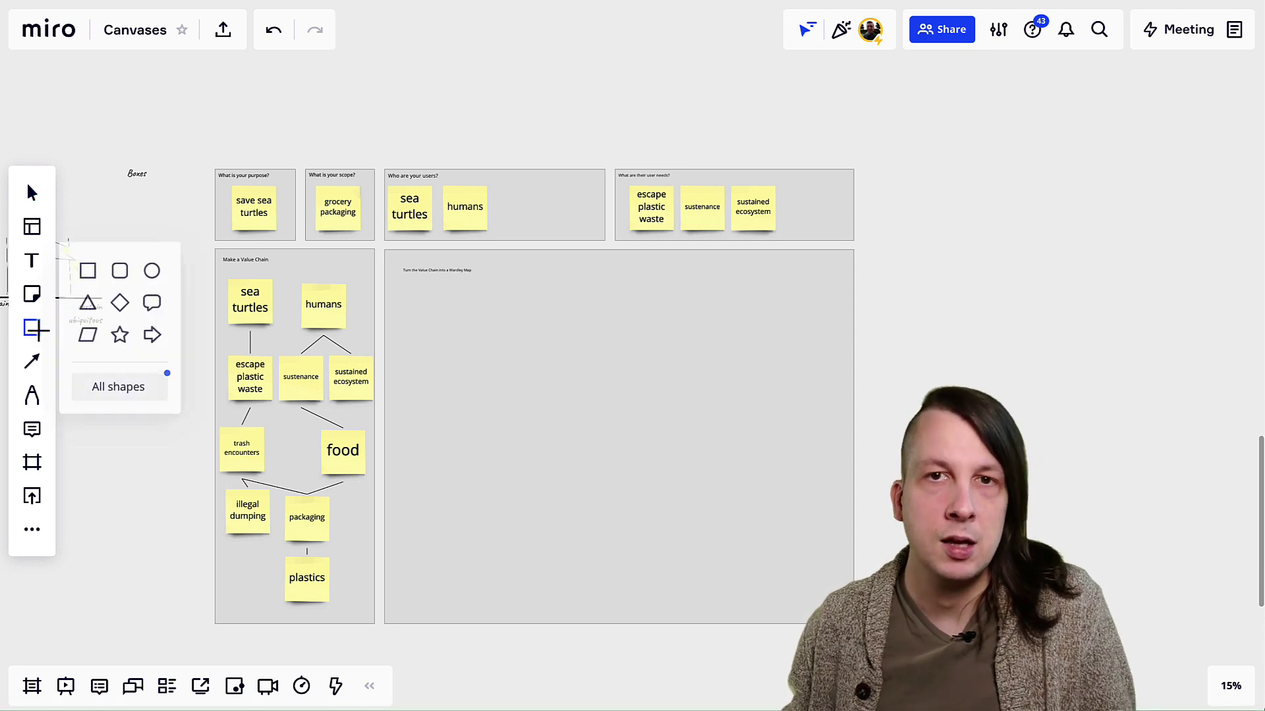
pyautogui.moveTo(196, 145); pyautogui.dragTo(868, 640)
pyautogui.click(387, 78)
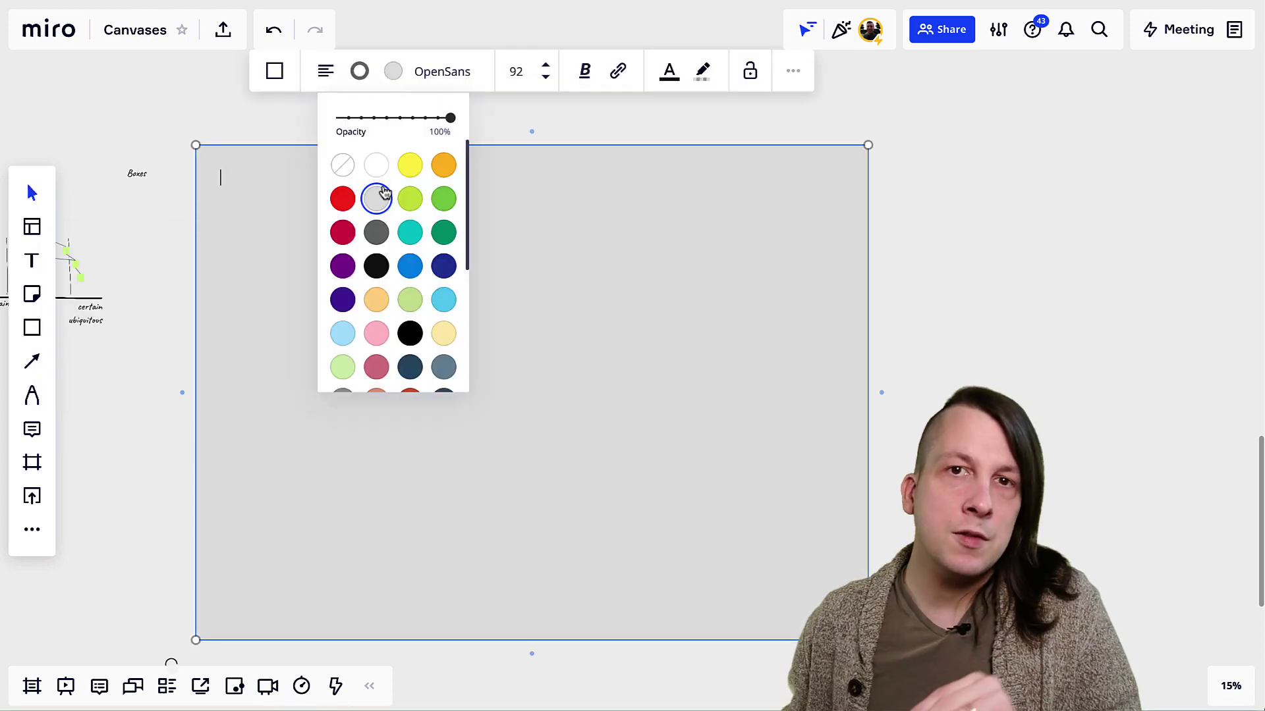
pyautogui.click(375, 231)
pyautogui.click(792, 72)
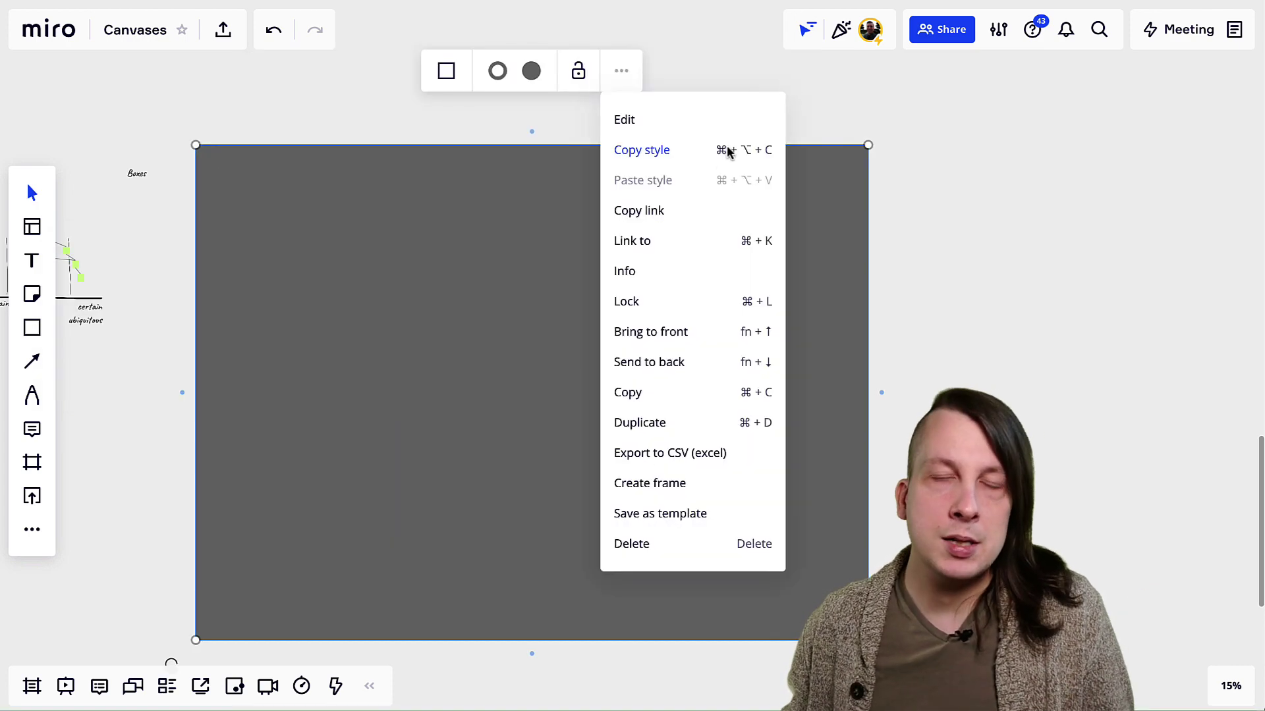
pyautogui.click(680, 364)
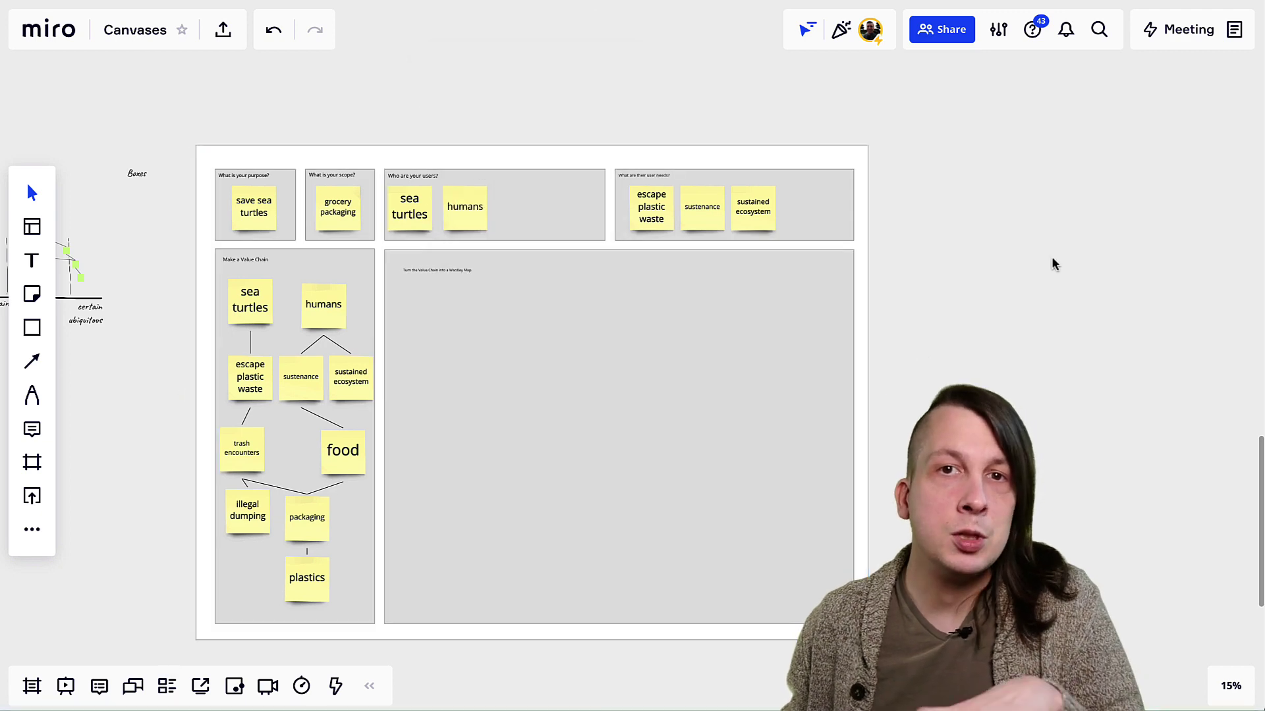
# Step: Extend the background rectangle upward to make room for a header above the boxes
pyautogui.click(595, 146)
pyautogui.moveTo(595, 144); pyautogui.dragTo(595, 99)
pyautogui.scroll(4, 303, 123)
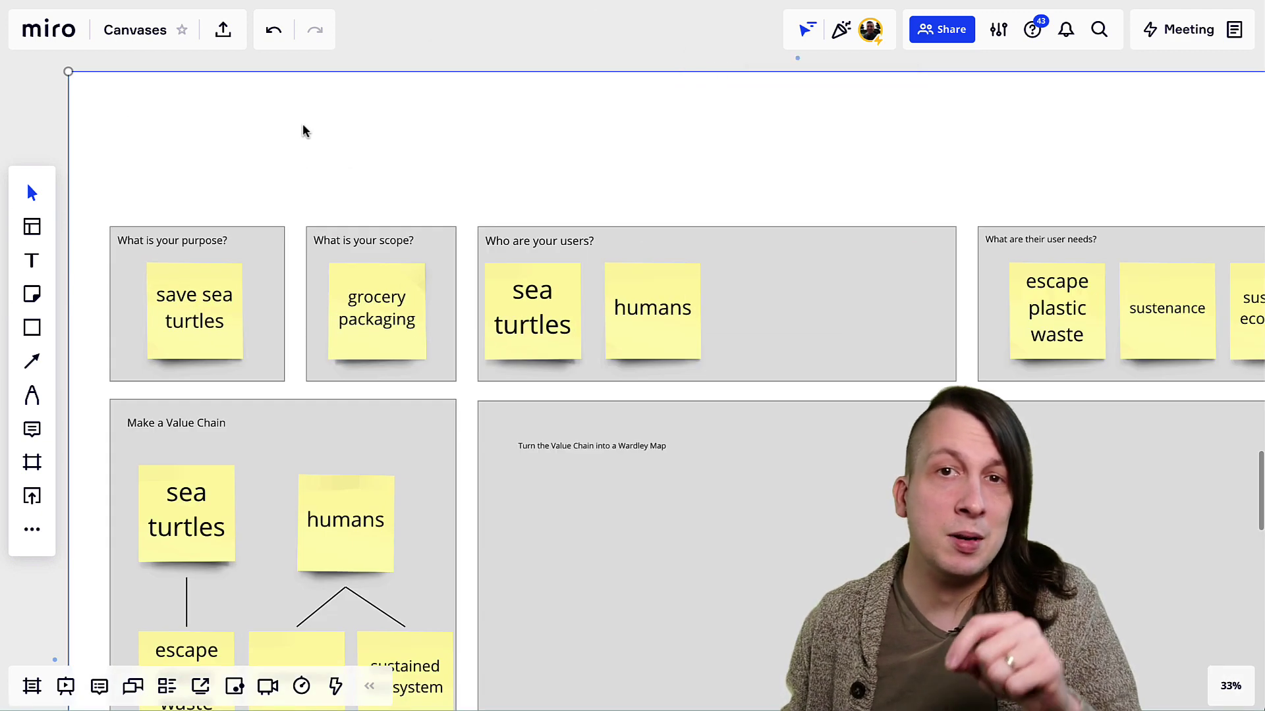
pyautogui.press('Escape')
# Step: Add the text "Participants:" in Arial above the purpose box, enlarged and aligned with the box's left edge
pyautogui.press('t')
pyautogui.click(165, 125)
pyautogui.write('Participants:')
pyautogui.click(129, 210)
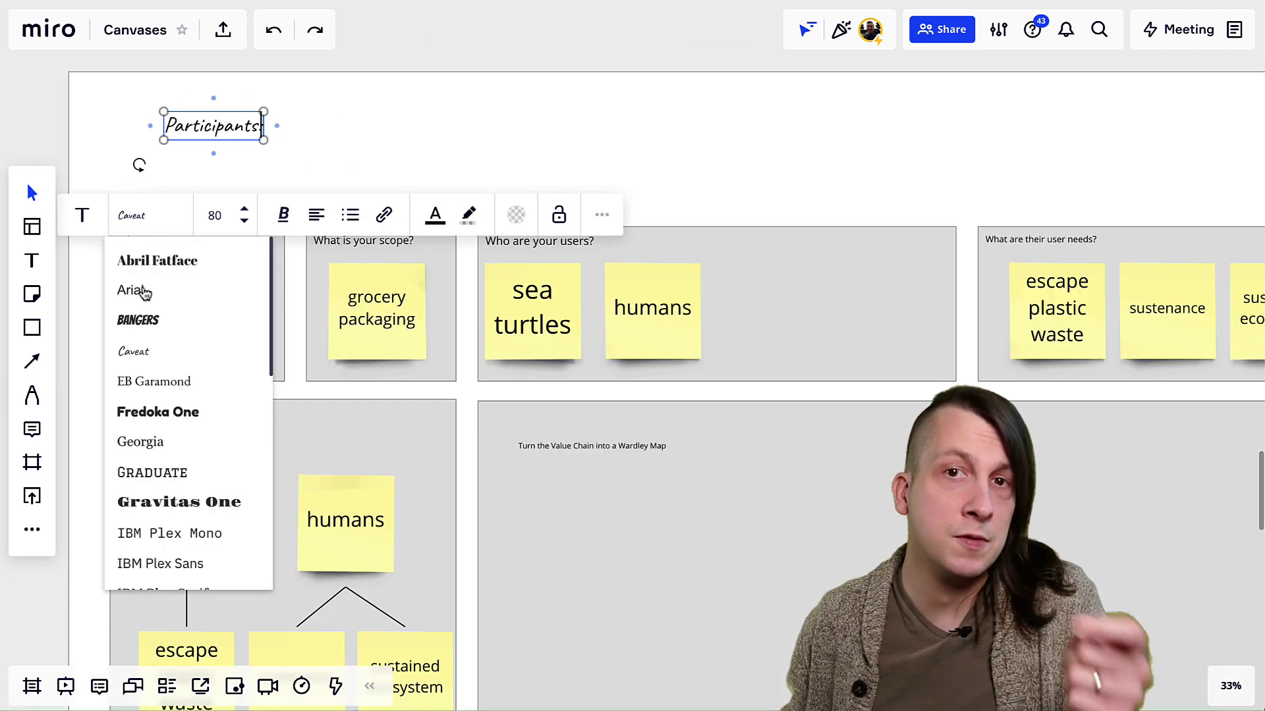
pyautogui.click(140, 294)
pyautogui.moveTo(227, 119); pyautogui.dragTo(172, 138)
# Step: Duplicate the "Participants:" text further along the header and change the copy to "Date:"
pyautogui.hotkey('ctrl', 'c')
pyautogui.hotkey('ctrl', 'v')
pyautogui.doubleClick(911, 137)
pyautogui.write('Date')
pyautogui.click(782, 205)
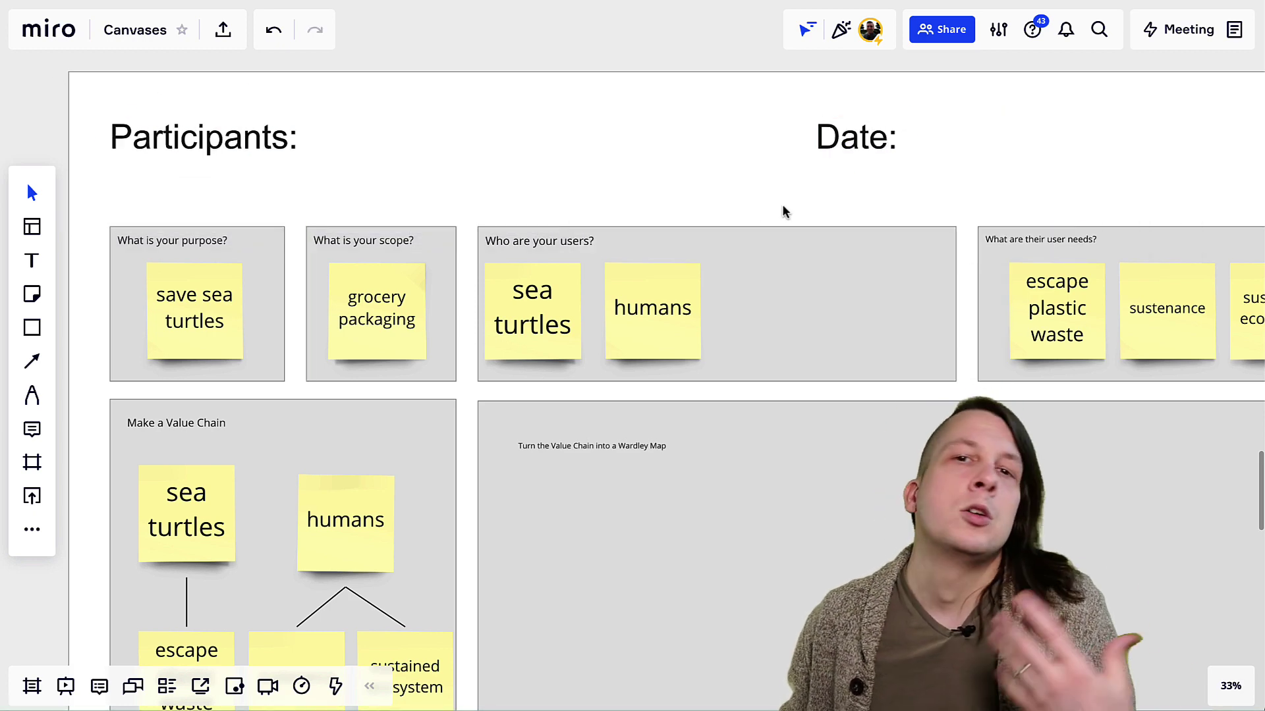
# Step: Extend the background rectangle downward to leave a footer strip below the boxes
pyautogui.scroll(-8, 786, 194)
pyautogui.click(587, 593)
pyautogui.moveTo(587, 603); pyautogui.dragTo(587, 670)
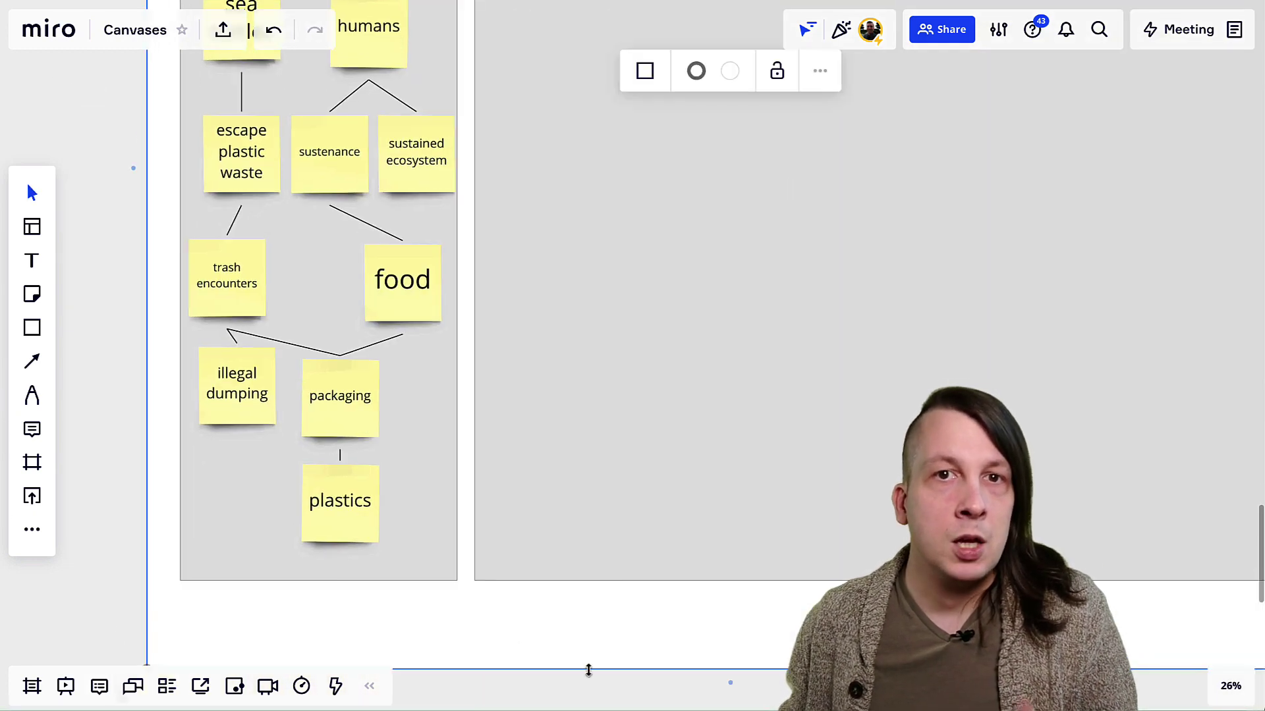
# Step: Add an "Author:" text with the author's full name below the "Make a Value Chain" box
pyautogui.press('t')
pyautogui.click(201, 627)
pyautogui.write('Author: Ben Mosior')
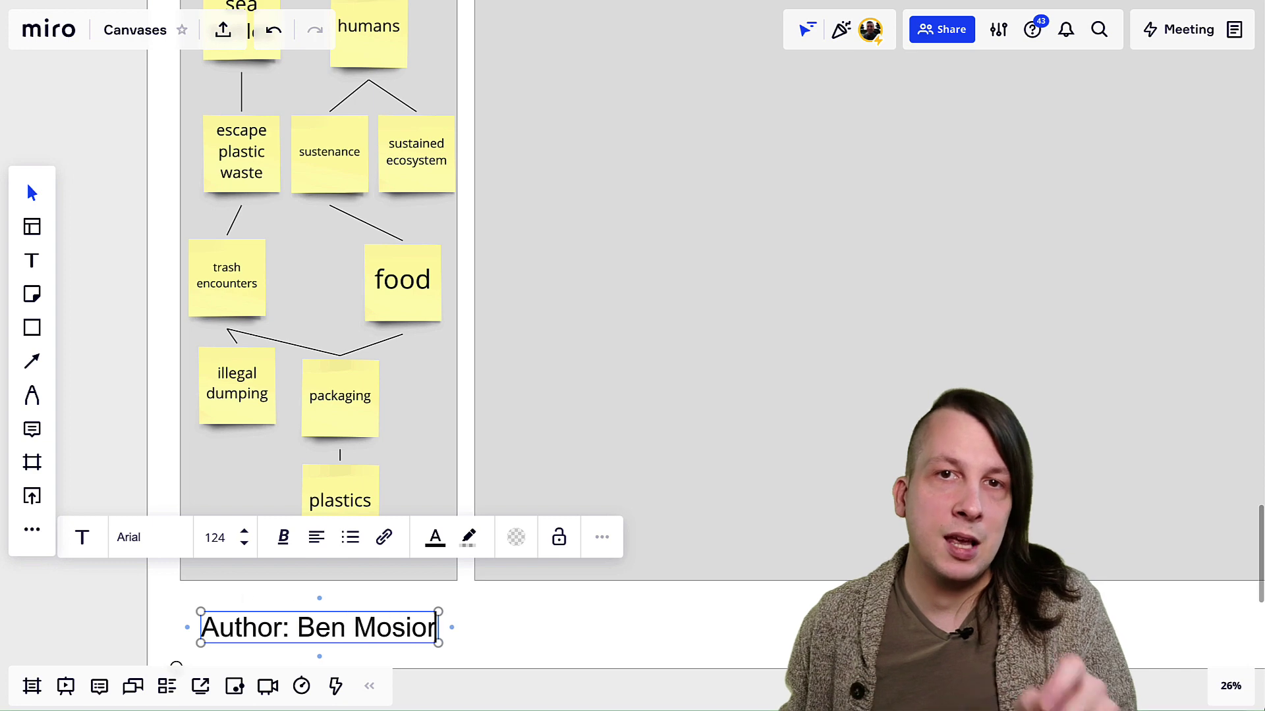
pyautogui.click(106, 615)
# Step: Shift the header texts along and add the title "WARDLEY MAPPING CANVAS" above the purpose box
pyautogui.scroll(-4, 138, 603)
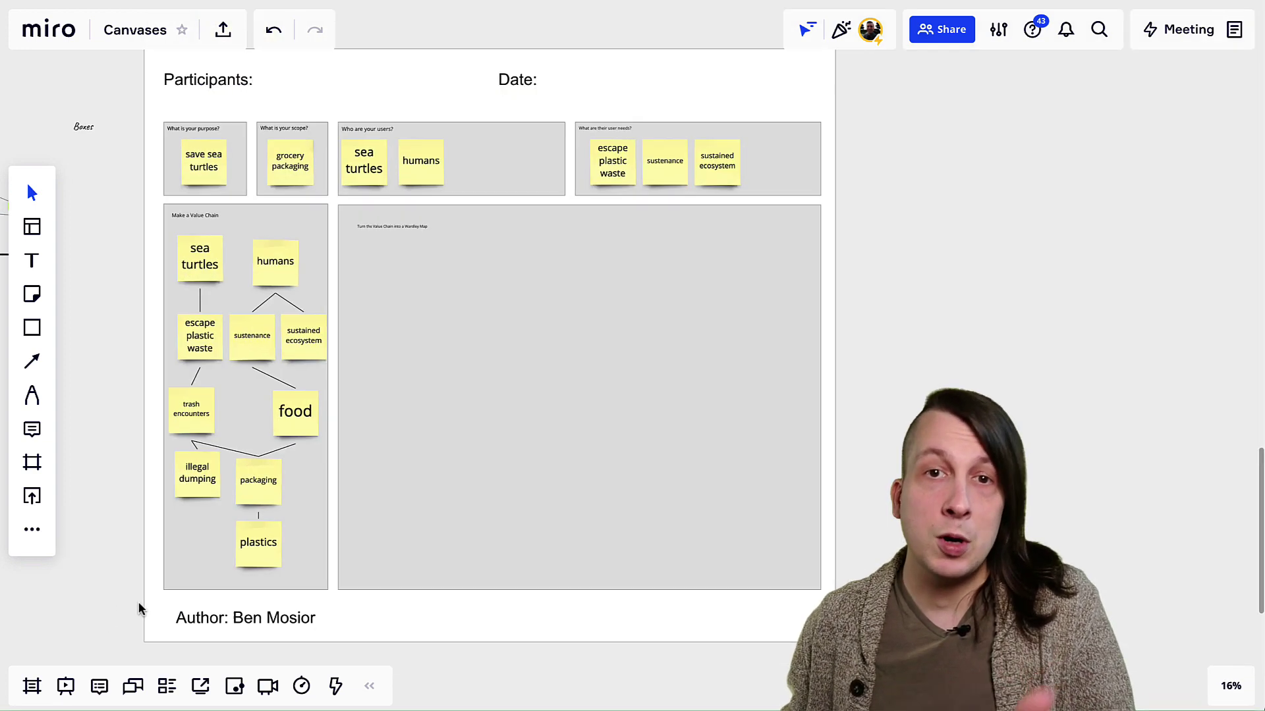
pyautogui.scroll(2, 138, 602)
pyautogui.moveTo(168, 198); pyautogui.dragTo(405, 197)
pyautogui.moveTo(474, 192); pyautogui.dragTo(557, 192)
pyautogui.moveTo(401, 191); pyautogui.dragTo(164, 191)
pyautogui.doubleClick(164, 190)
pyautogui.write('WARDLEY MAPPING CANVAS')
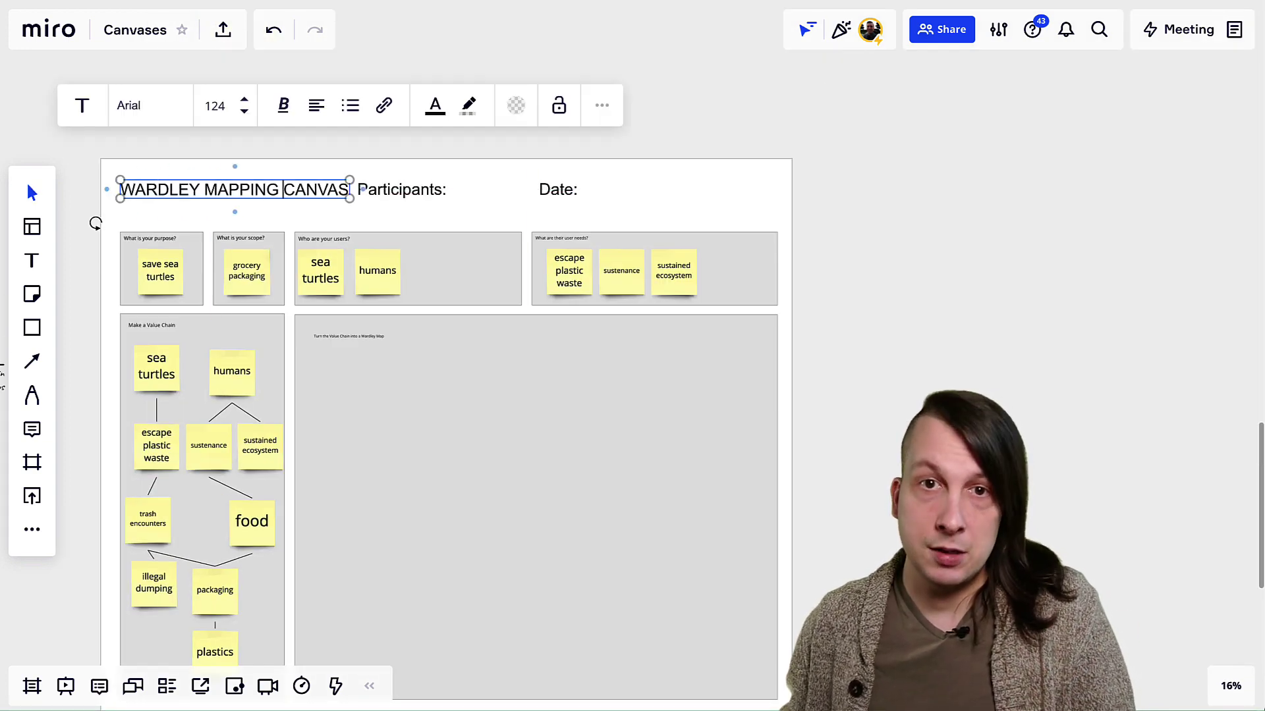
# Step: Move the "Participants:" and "Date:" texts together further away from the title
pyautogui.moveTo(418, 191); pyautogui.dragTo(463, 195)
pyautogui.keyDown('shift'); pyautogui.click(558, 189); pyautogui.keyUp('shift')
pyautogui.moveTo(557, 189); pyautogui.dragTo(699, 185)
pyautogui.click(694, 201)
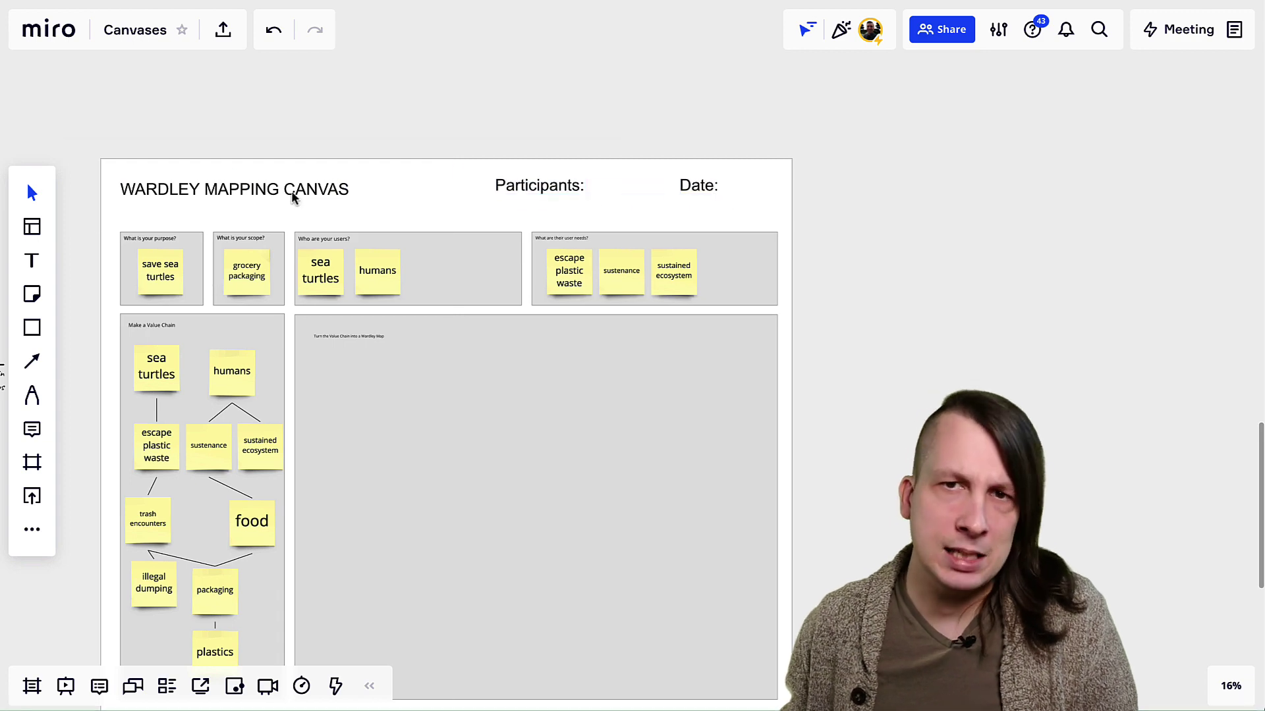
# Step: Enlarge the "WARDLEY MAPPING CANVAS" title to span most of the space before "Participants:"
pyautogui.click(292, 196)
pyautogui.moveTo(349, 198); pyautogui.dragTo(453, 207)
pyautogui.click(412, 158)
pyautogui.press('Escape')
pyautogui.scroll(-2, 753, 403)
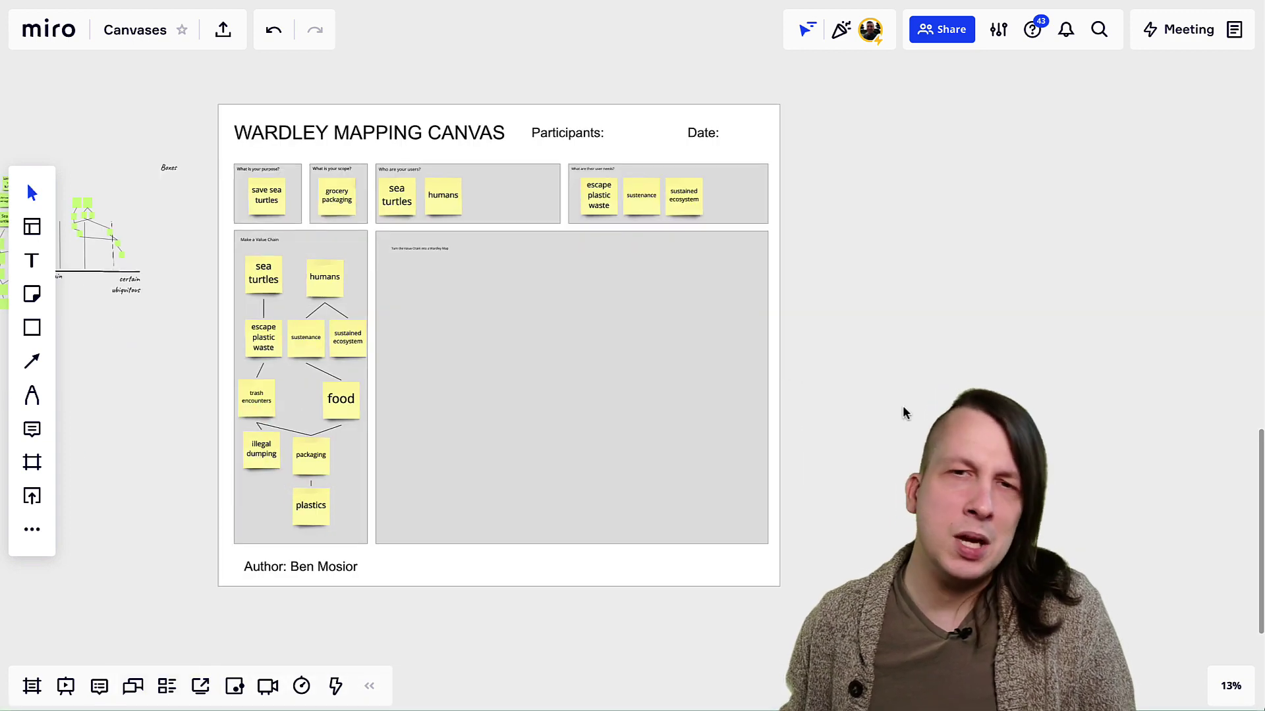
# Step: Replace the purpose box's built-in label with a separate text object reading "What is your purpose?"
pyautogui.scroll(10, 263, 194)
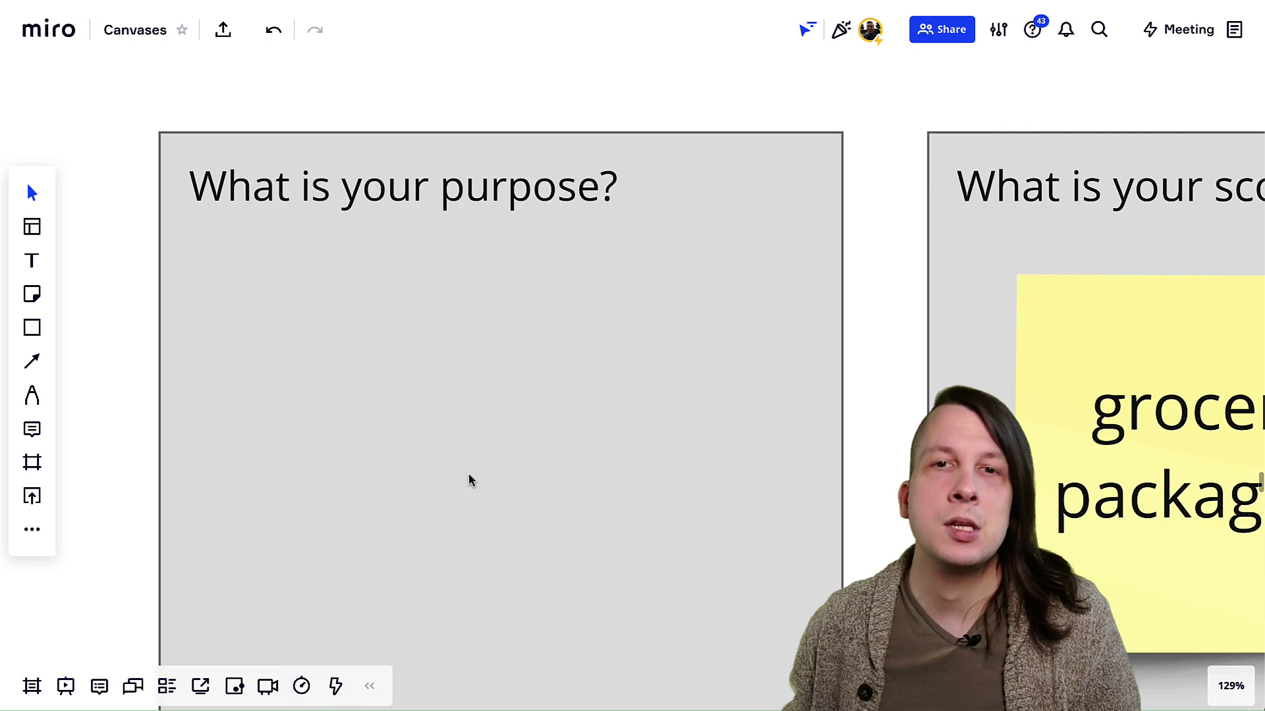
pyautogui.doubleClick(469, 480)
pyautogui.press('BackSpace')
pyautogui.click(31, 261)
pyautogui.click(260, 187)
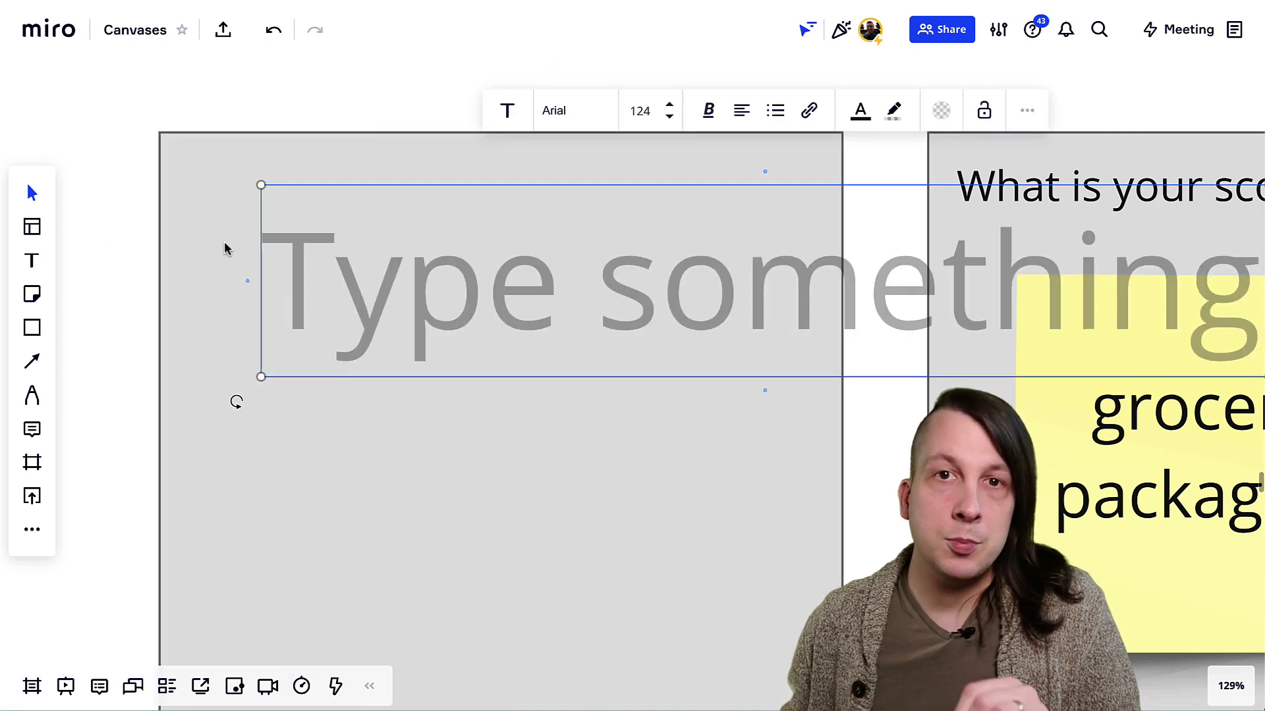
pyautogui.tripleClick(670, 118)
pyautogui.write('What is your purpose?')
# Step: Shrink the "What is your purpose?" text and place it near the upper edge of its box
pyautogui.moveTo(426, 222); pyautogui.dragTo(466, 191)
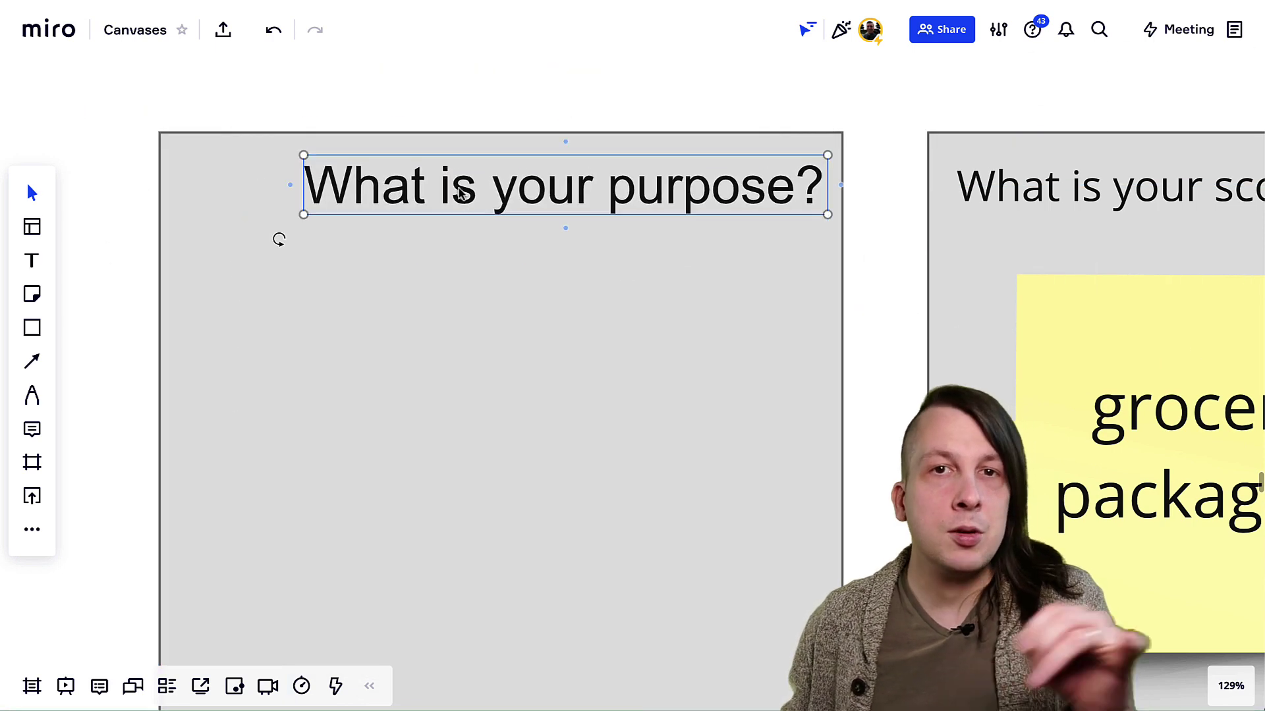
pyautogui.moveTo(302, 215); pyautogui.dragTo(445, 198)
pyautogui.moveTo(504, 193); pyautogui.dragTo(475, 196)
# Step: Add a bold "PURPOSE" heading in the box's upper corner and place the "What is your purpose?" text beneath it
pyautogui.click(235, 220)
pyautogui.write('t')
pyautogui.press('BackSpace')
pyautogui.click(112, 278)
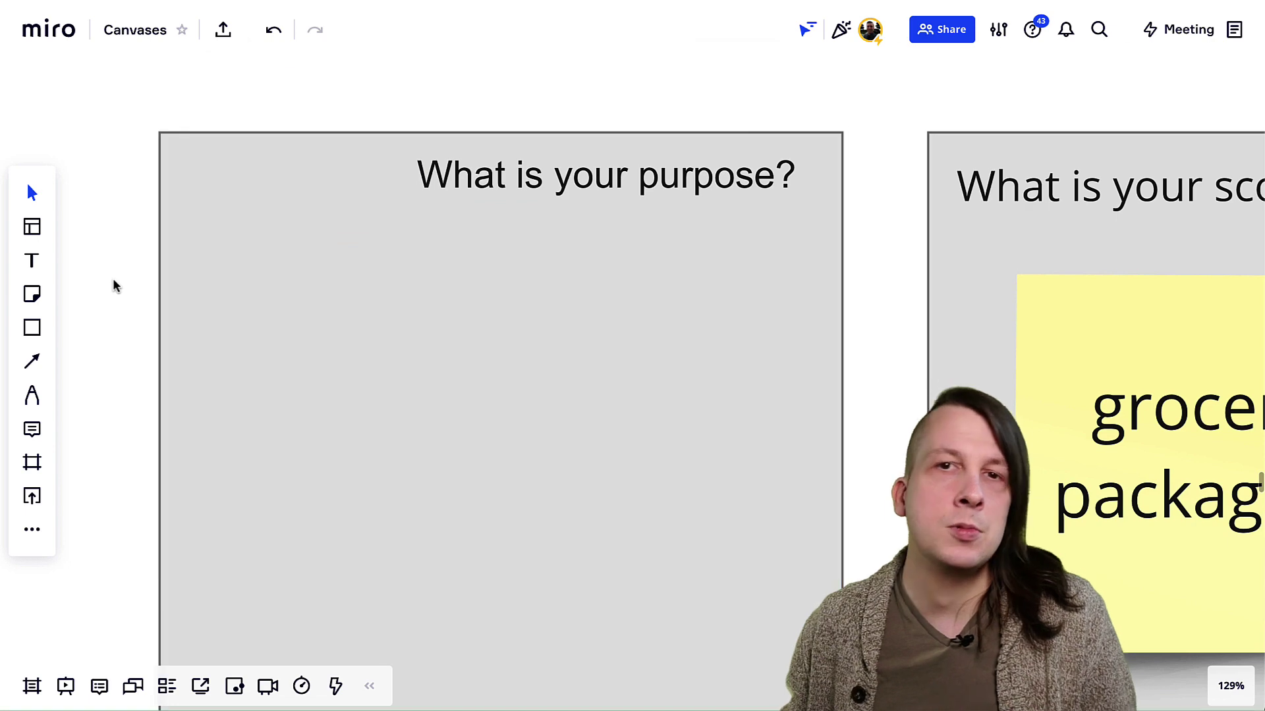
pyautogui.press('t')
pyautogui.click(126, 274)
pyautogui.write('PURPOSE')
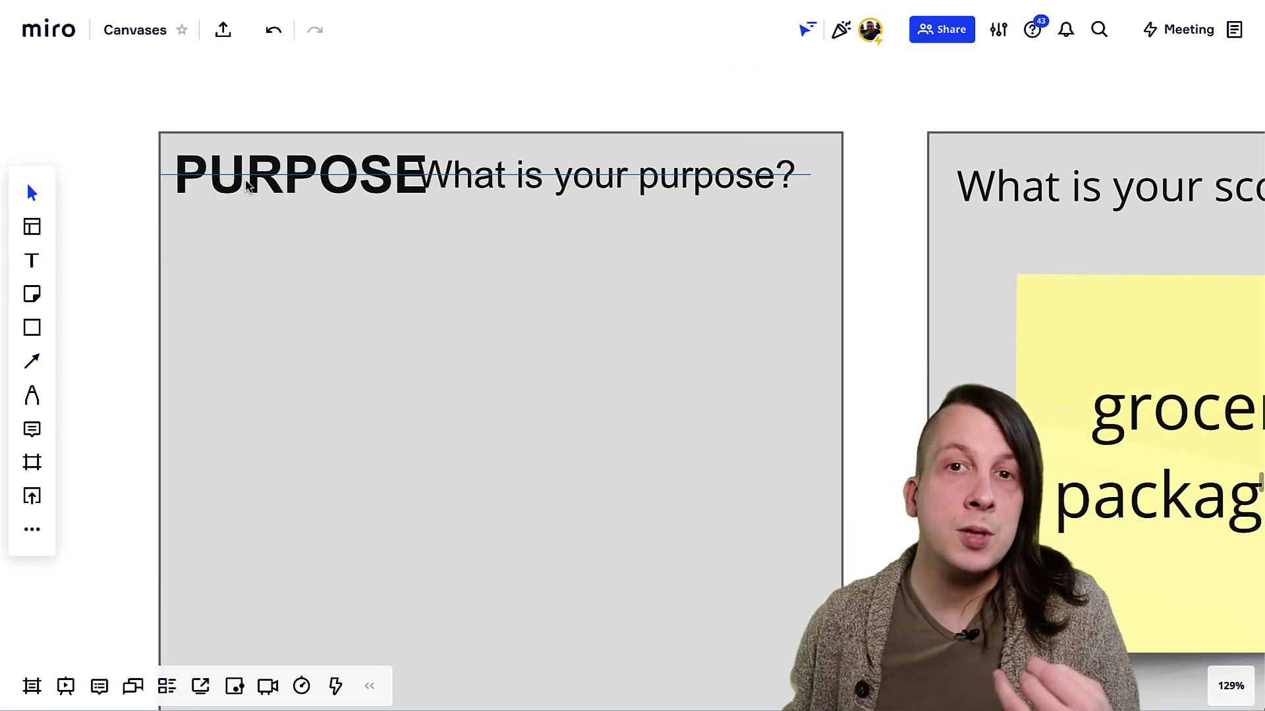
pyautogui.moveTo(506, 186); pyautogui.dragTo(269, 237)
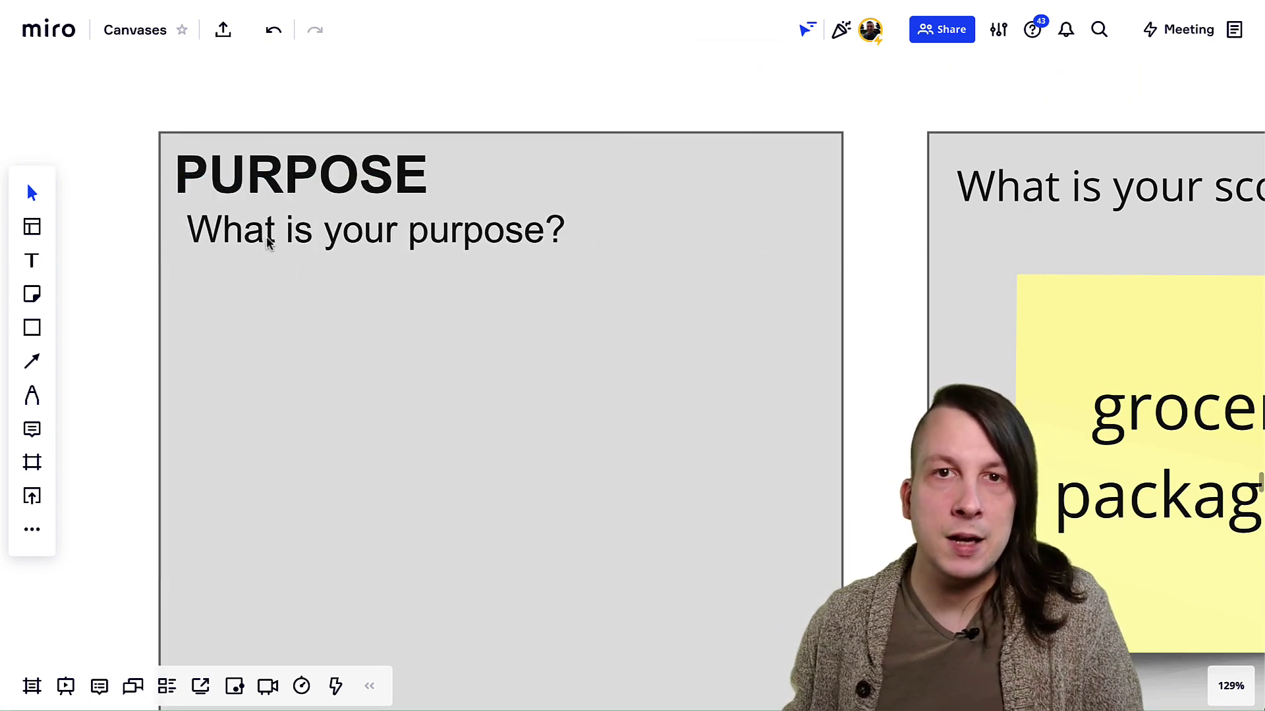
# Step: Add "It may help to think about ..." as a second line of the purpose question and make the text smaller
pyautogui.doubleClick(267, 245)
pyautogui.write('purpose? It may ')
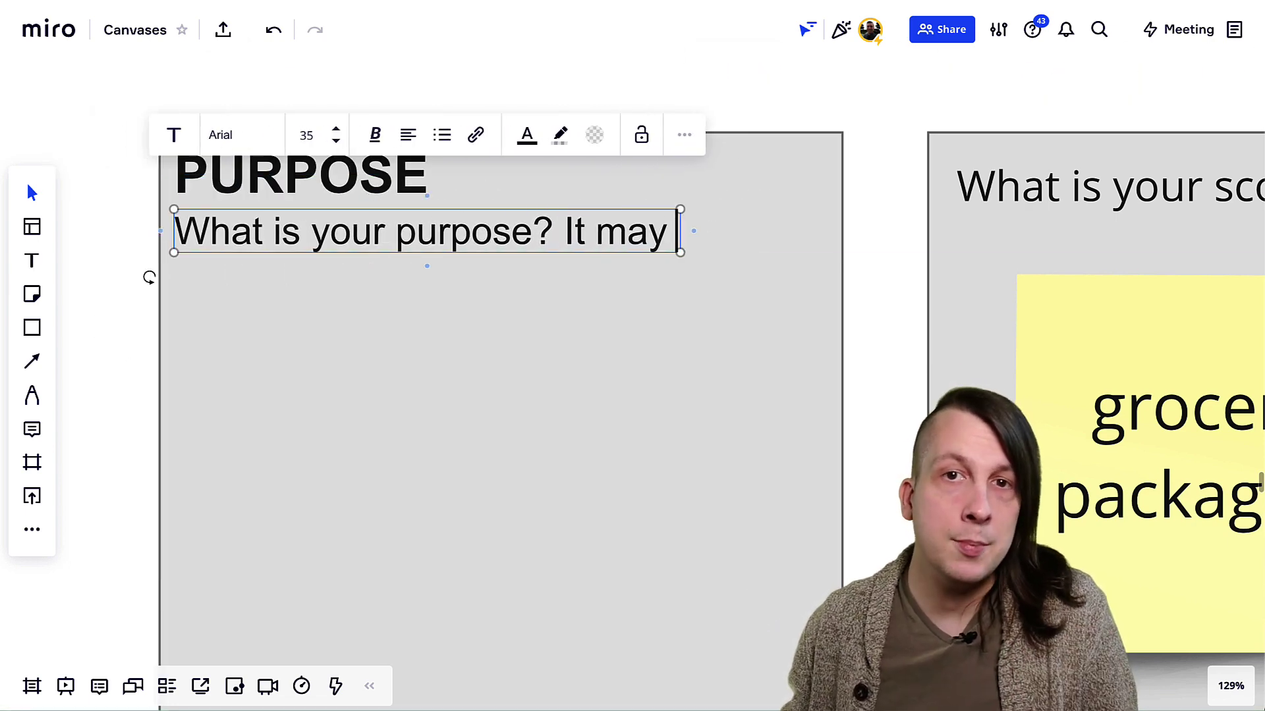
pyautogui.write('help to think about ...')
pyautogui.moveTo(999, 230); pyautogui.dragTo(816, 231)
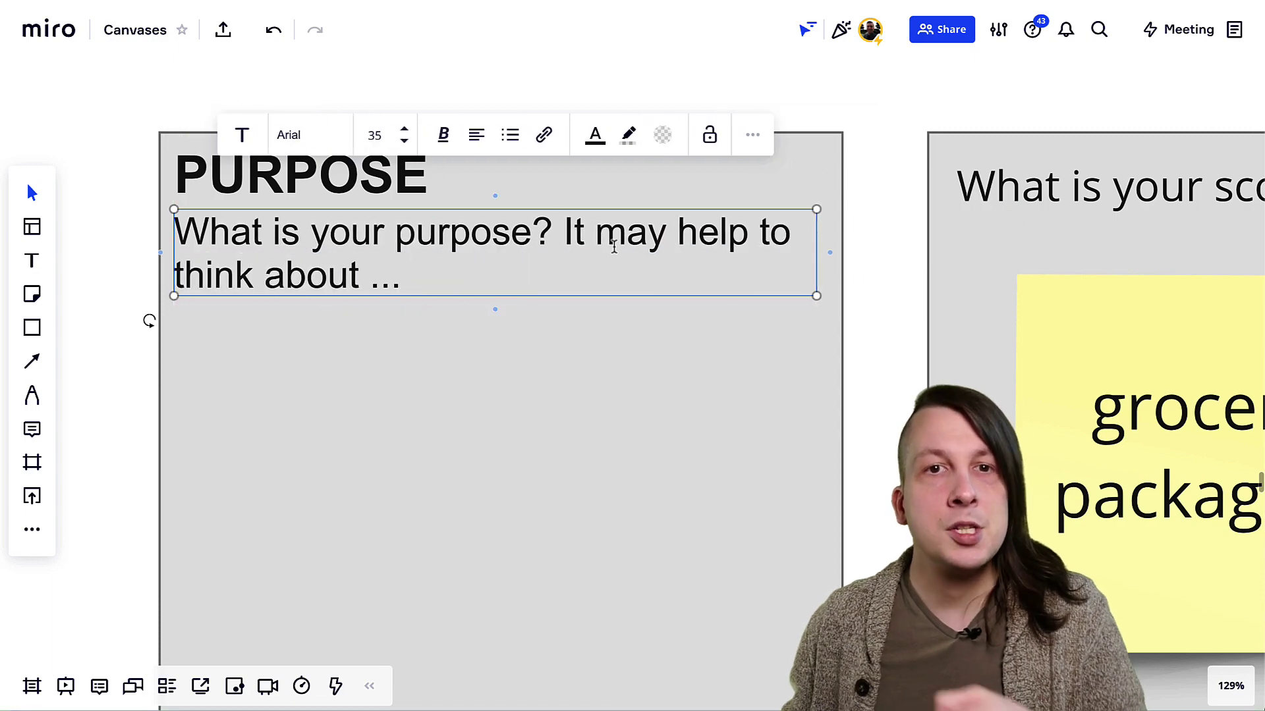
pyautogui.click(564, 233)
pyautogui.press('Return')
pyautogui.hotkey('shift', 'Down')
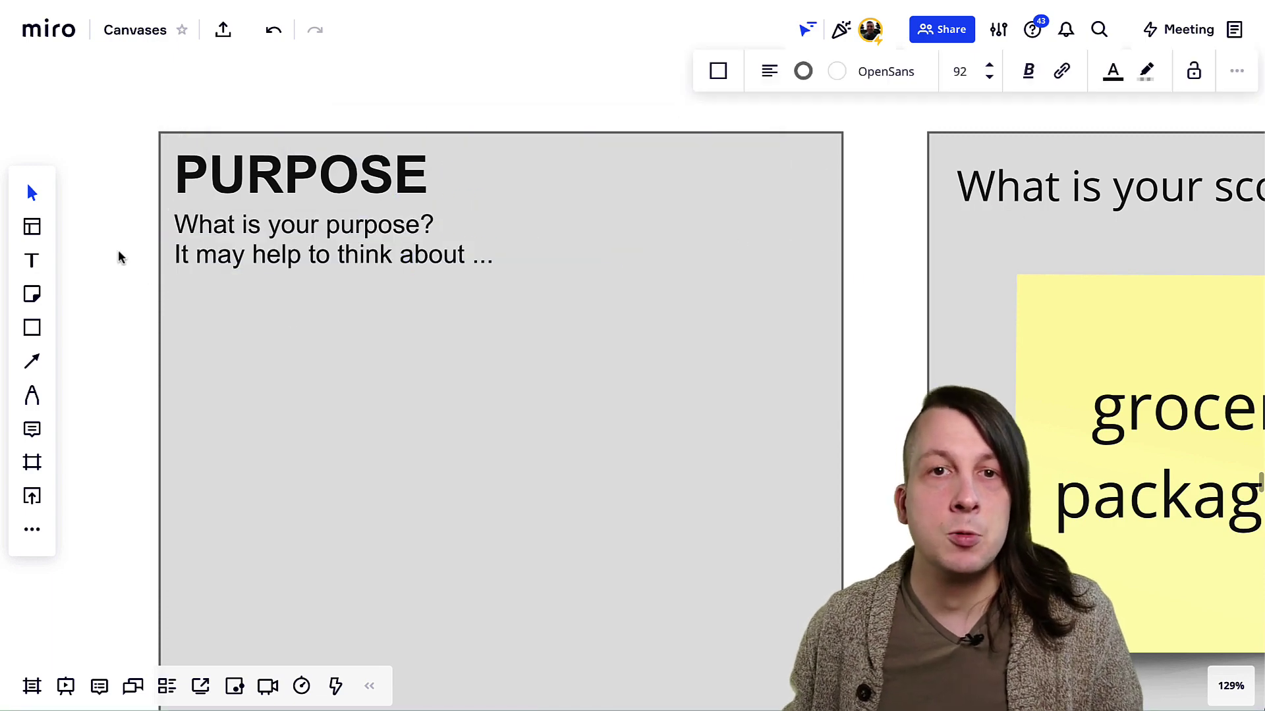
# Step: Fill the canvas's outer background rectangle with light grey
pyautogui.scroll(-3, 557, 361)
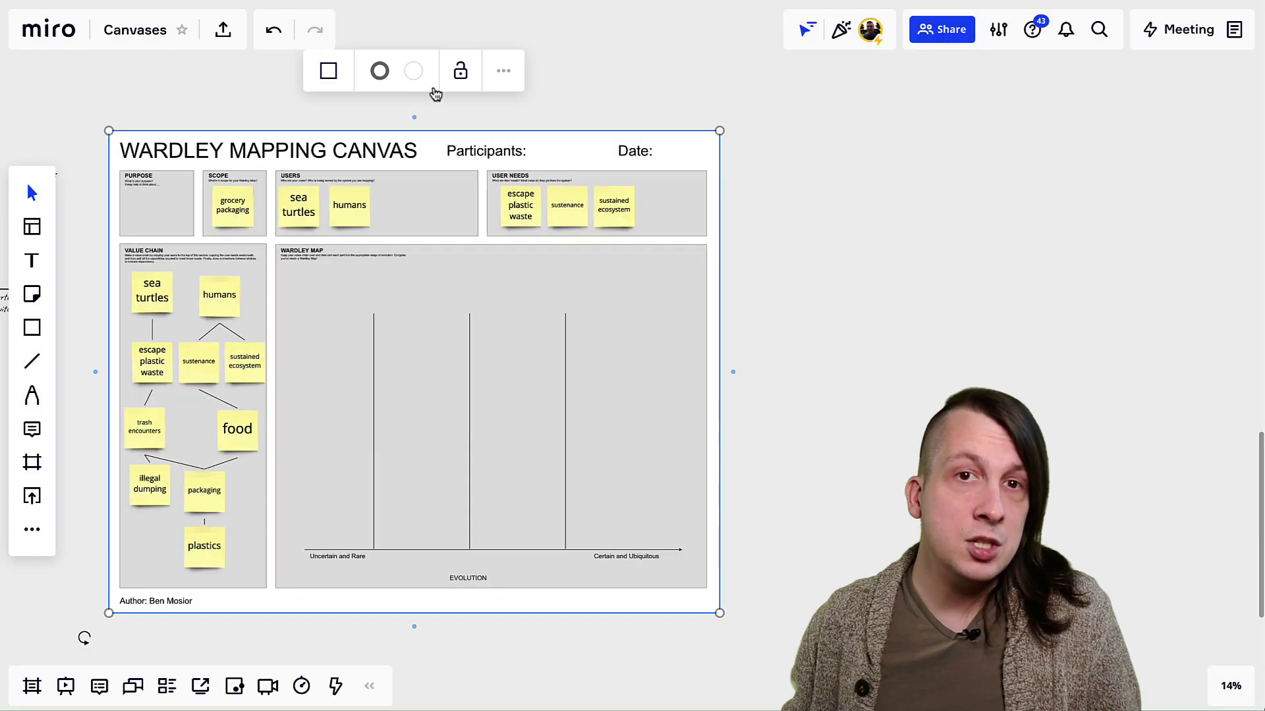
pyautogui.click(413, 71)
pyautogui.click(388, 205)
# Step: Fill the Purpose, Scope, Users, User Needs, Value Chain and Wardley Map boxes with white
pyautogui.moveTo(710, 211); pyautogui.dragTo(466, 242)
pyautogui.keyDown('shift'); pyautogui.click(158, 207); pyautogui.keyUp('shift')
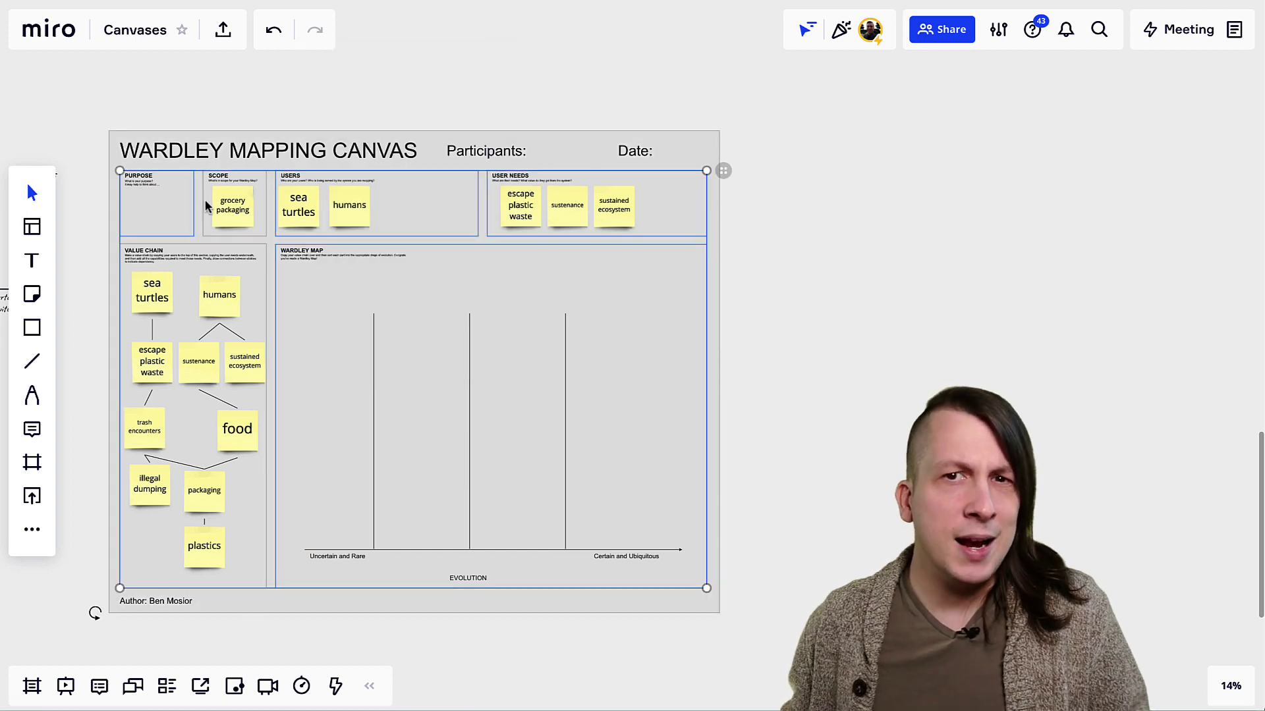
pyautogui.keyDown('shift'); pyautogui.click(259, 248); pyautogui.keyUp('shift')
pyautogui.click(269, 99)
pyautogui.click(247, 190)
pyautogui.click(850, 303)
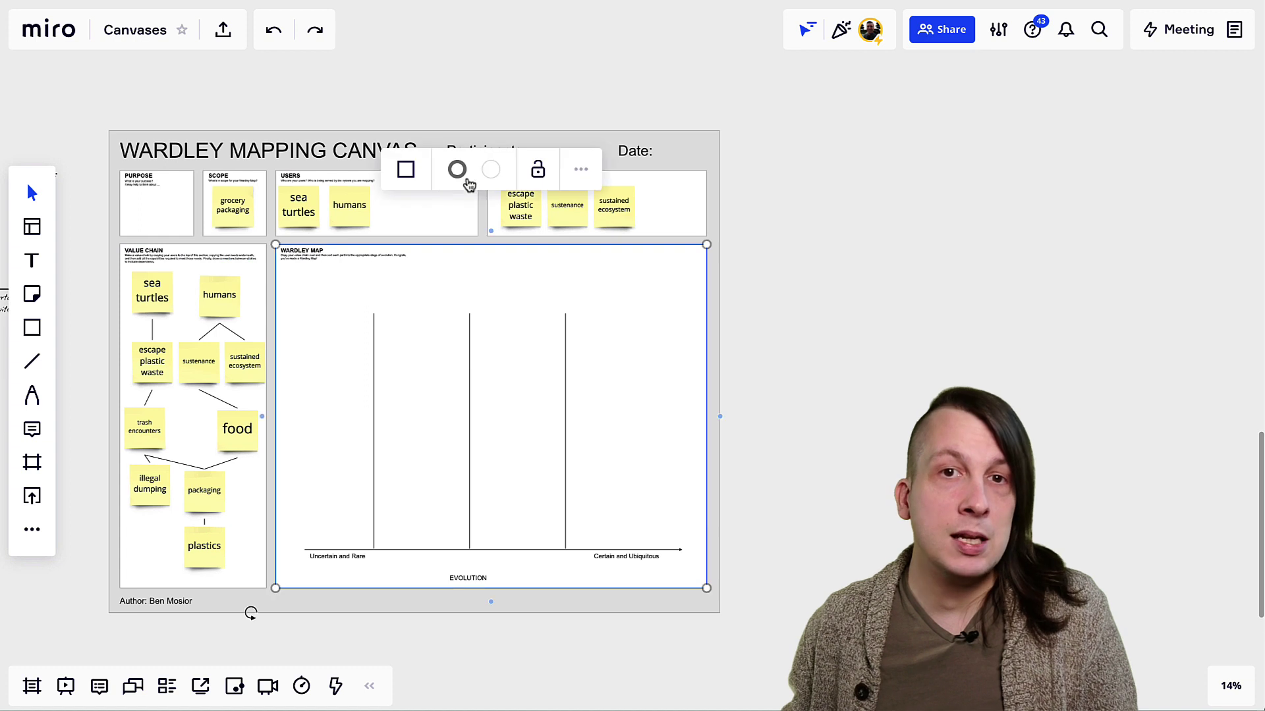
# Step: Try a dark red fill on the Wardley Map box and return it to white
pyautogui.click(465, 177)
pyautogui.click(441, 331)
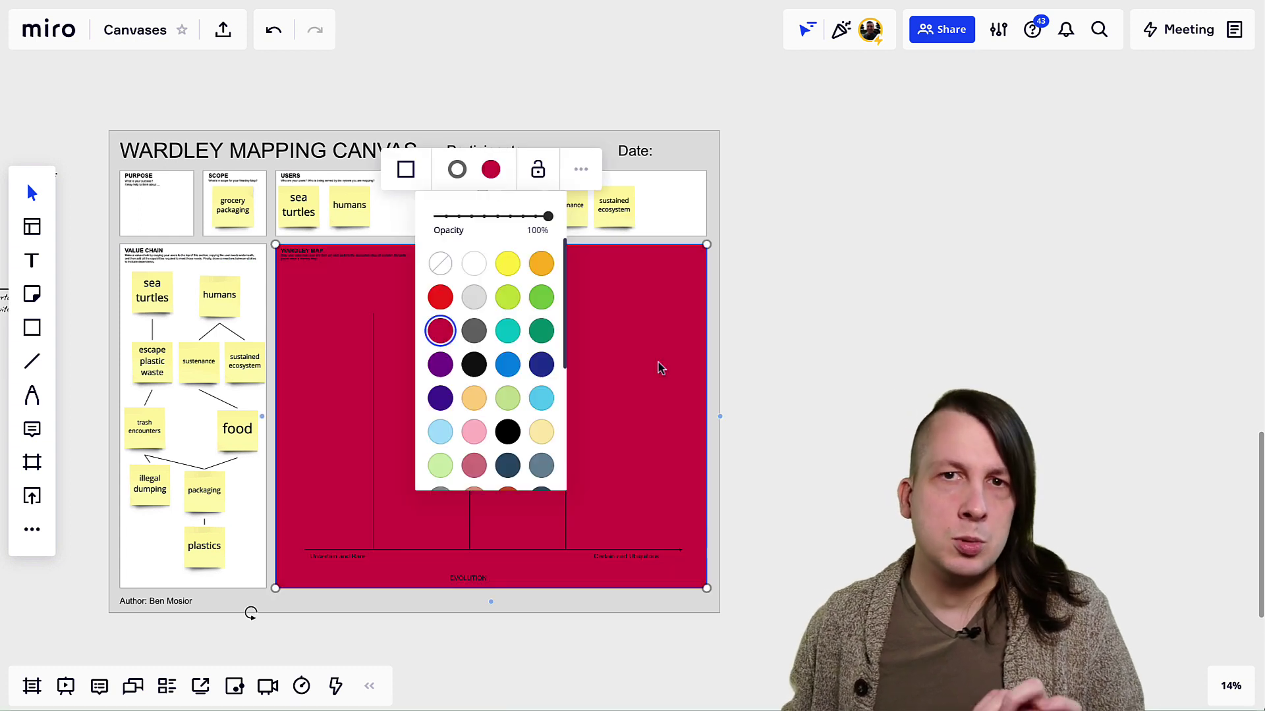
pyautogui.click(473, 265)
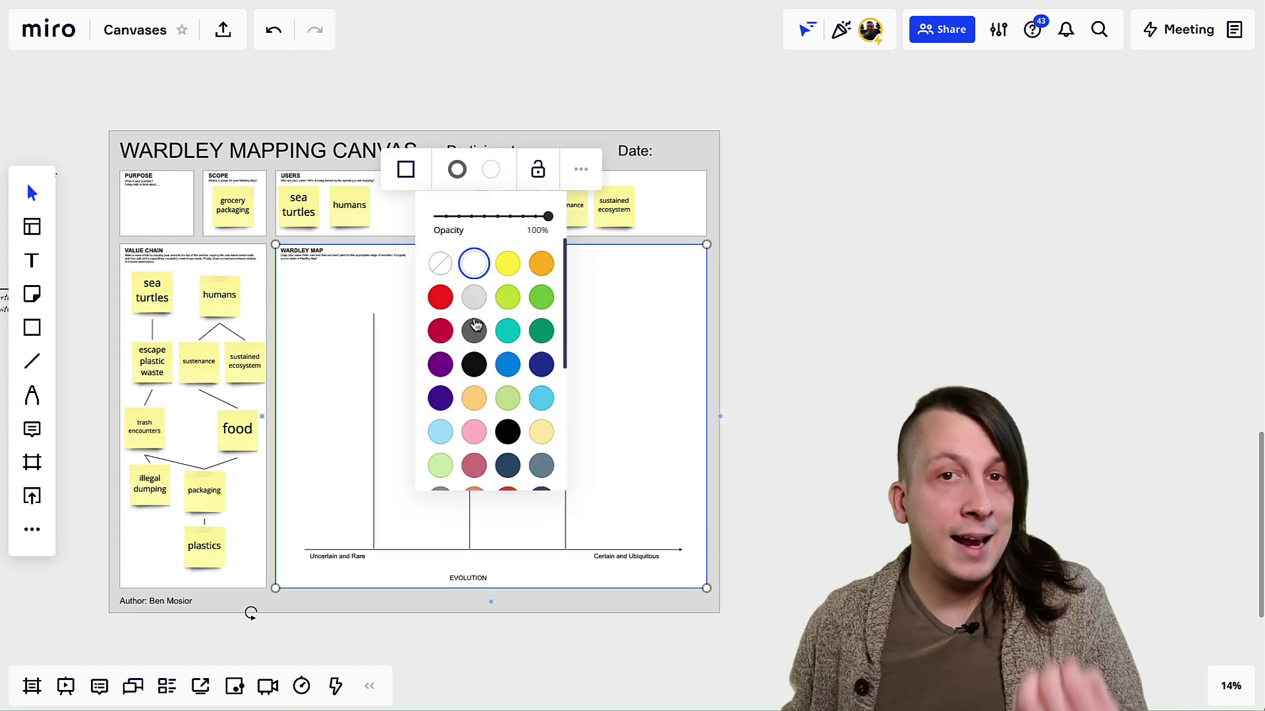
# Step: Try a custom red fill on the Wardley Map box and lighten it toward white
pyautogui.scroll(-3, 475, 325)
pyautogui.click(510, 439)
pyautogui.click(709, 558)
pyautogui.click(620, 469)
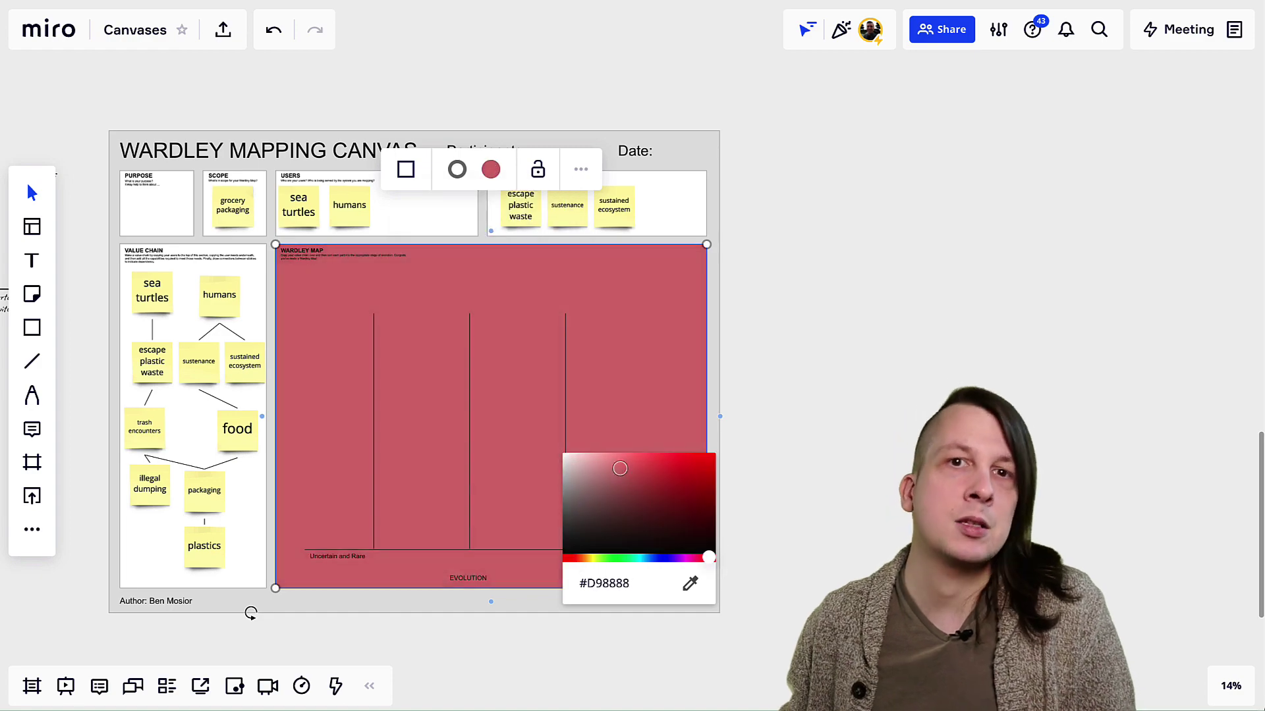
pyautogui.moveTo(620, 468); pyautogui.dragTo(570, 467)
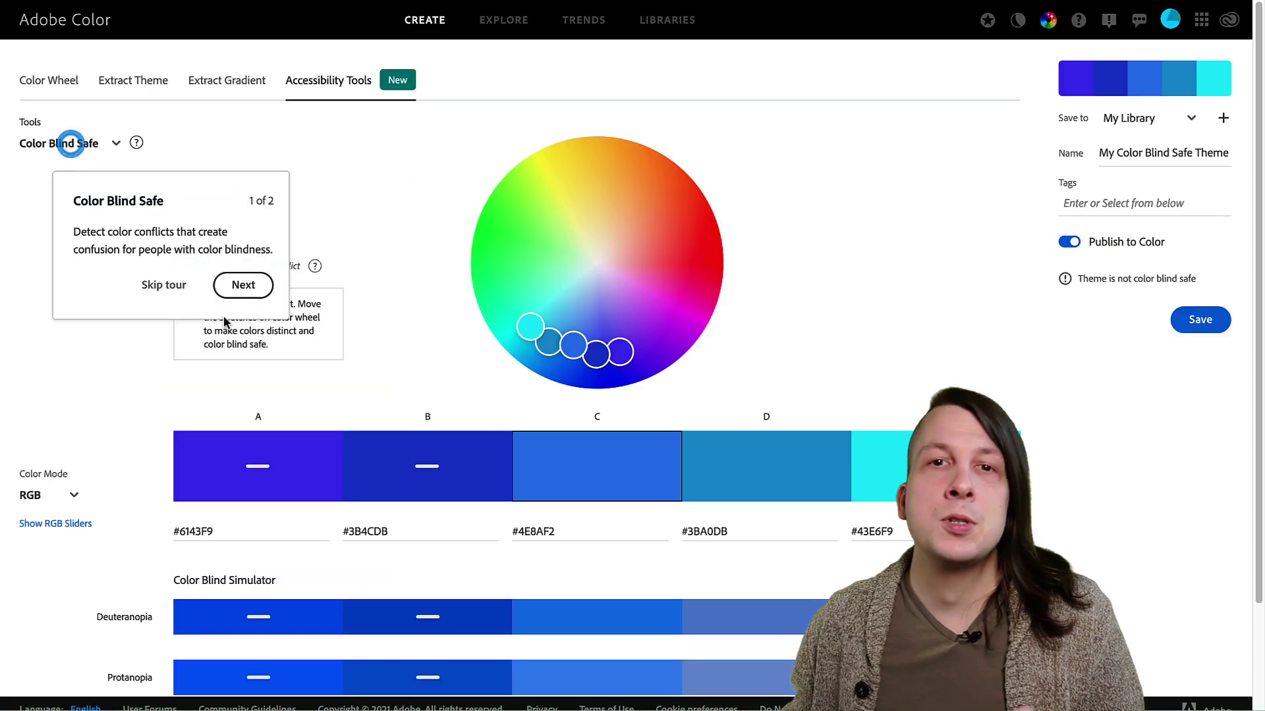
# Step: In Adobe Color, go through the introductory tour of the Color Blind Safe tool
pyautogui.click(238, 294)
pyautogui.click(359, 451)
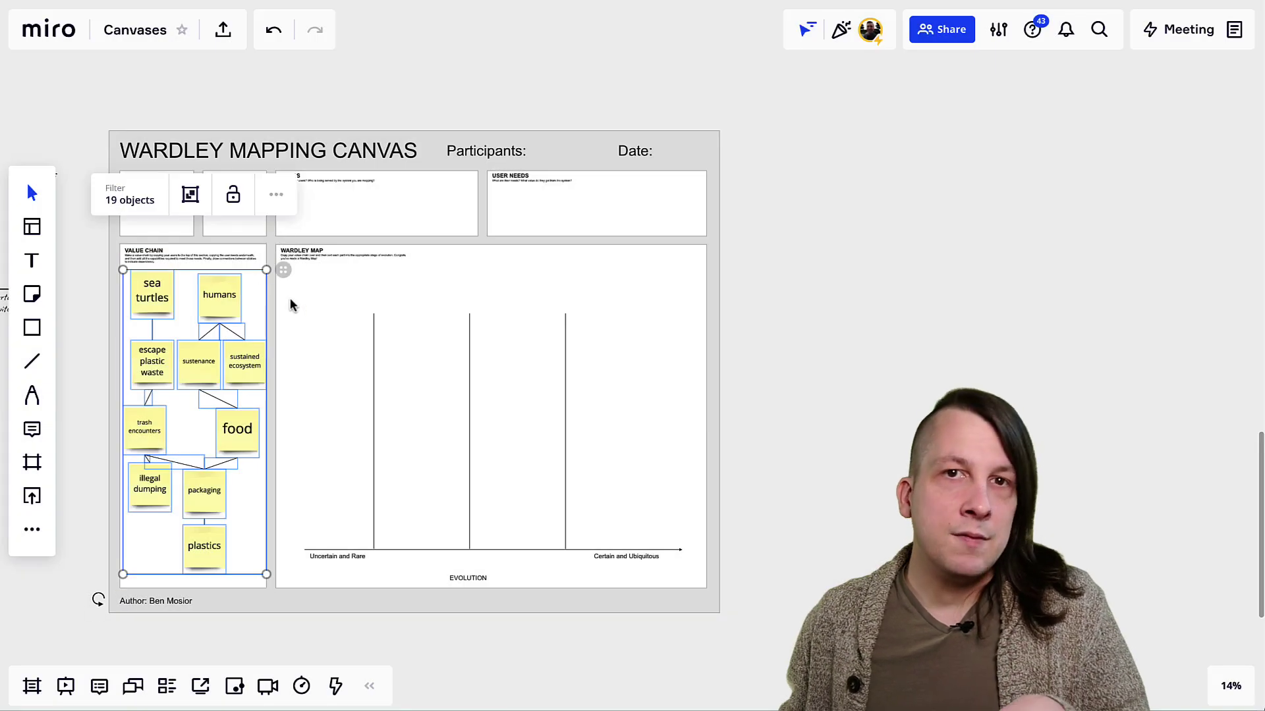
# Step: In Miro, delete the example sticky notes and connector lines from the Value Chain box
pyautogui.press('Delete')
# Step: Save the entire canvas as a personal template named "My Wardley Mapping Canvas"
pyautogui.moveTo(596, 103); pyautogui.dragTo(148, 501)
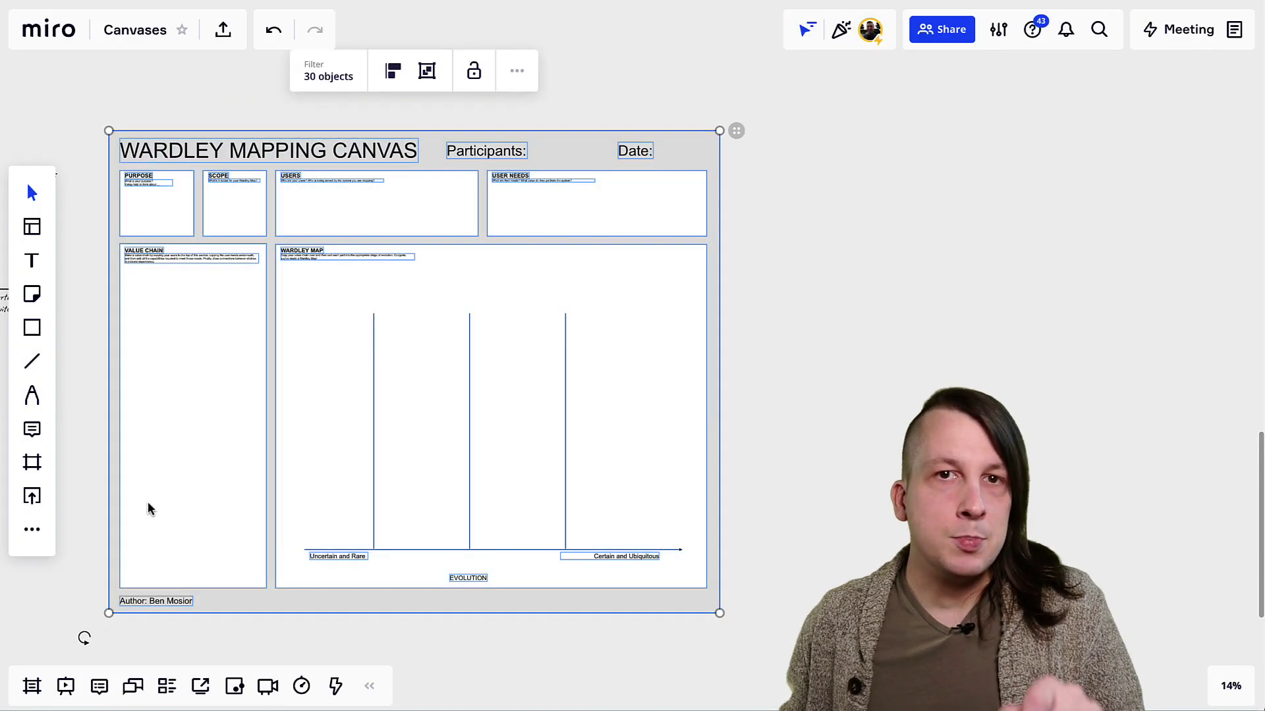
pyautogui.rightClick(148, 501)
pyautogui.click(189, 447)
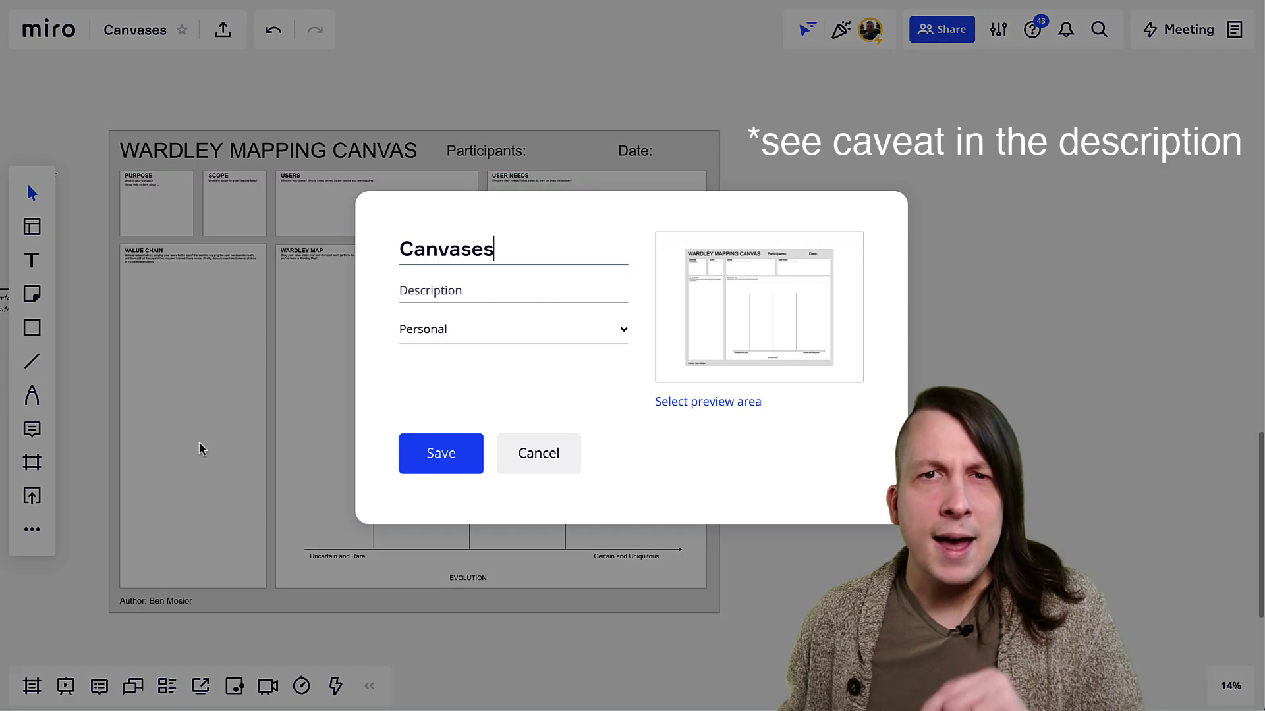
pyautogui.hotkey('ctrl', 'a')
pyautogui.write('My Wardley Mapping Canvas')
pyautogui.click(437, 453)
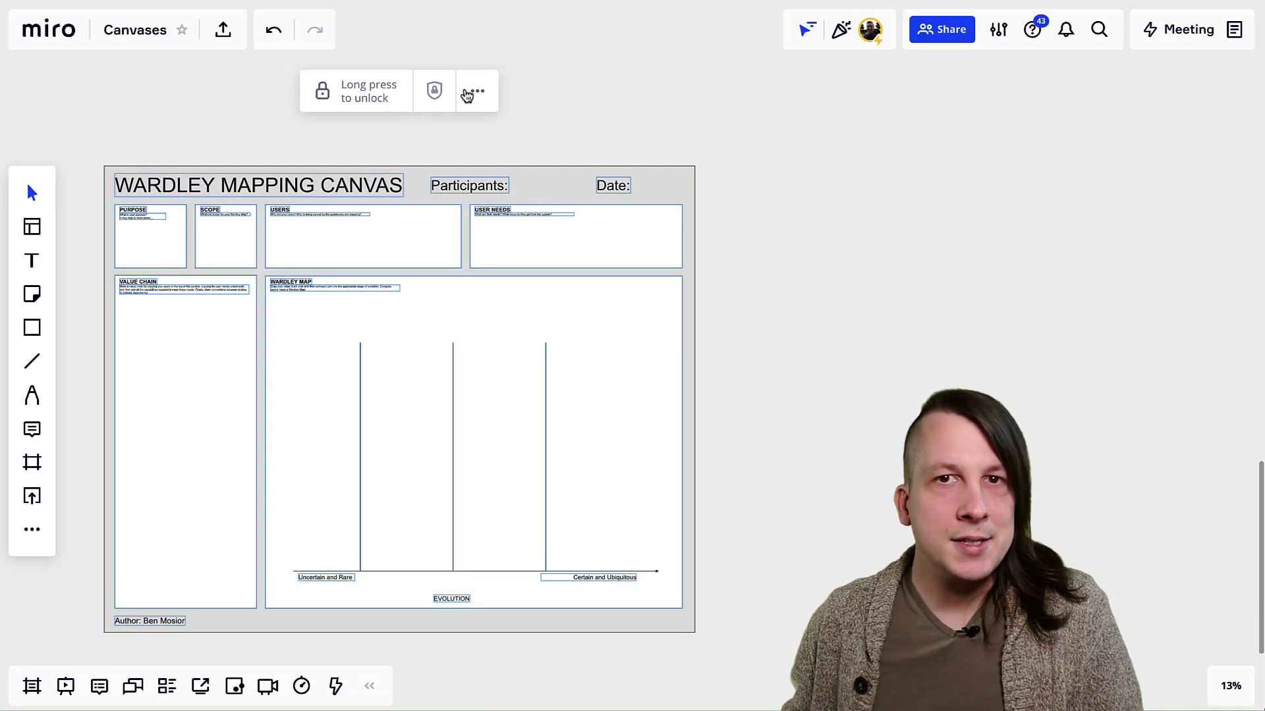
# Step: Paste an unlocked copy of the whole canvas below the original
pyautogui.click(526, 109)
pyautogui.moveTo(544, 523); pyautogui.dragTo(538, 23)
pyautogui.hotkey('ctrl', 'v')
pyautogui.scroll(-2, 378, 550)
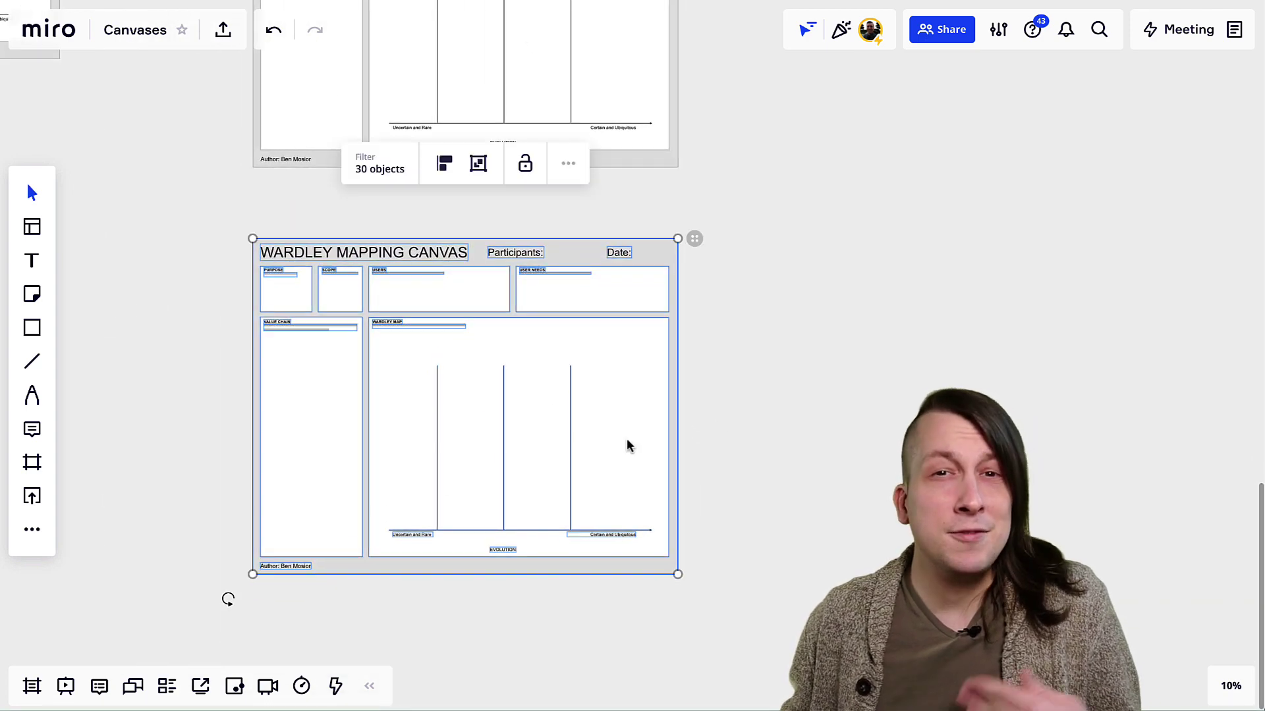
# Step: Move the unlocked copy's boxes, text and background out of place to test how easily it comes apart
pyautogui.click(715, 419)
pyautogui.moveTo(290, 402); pyautogui.dragTo(70, 499)
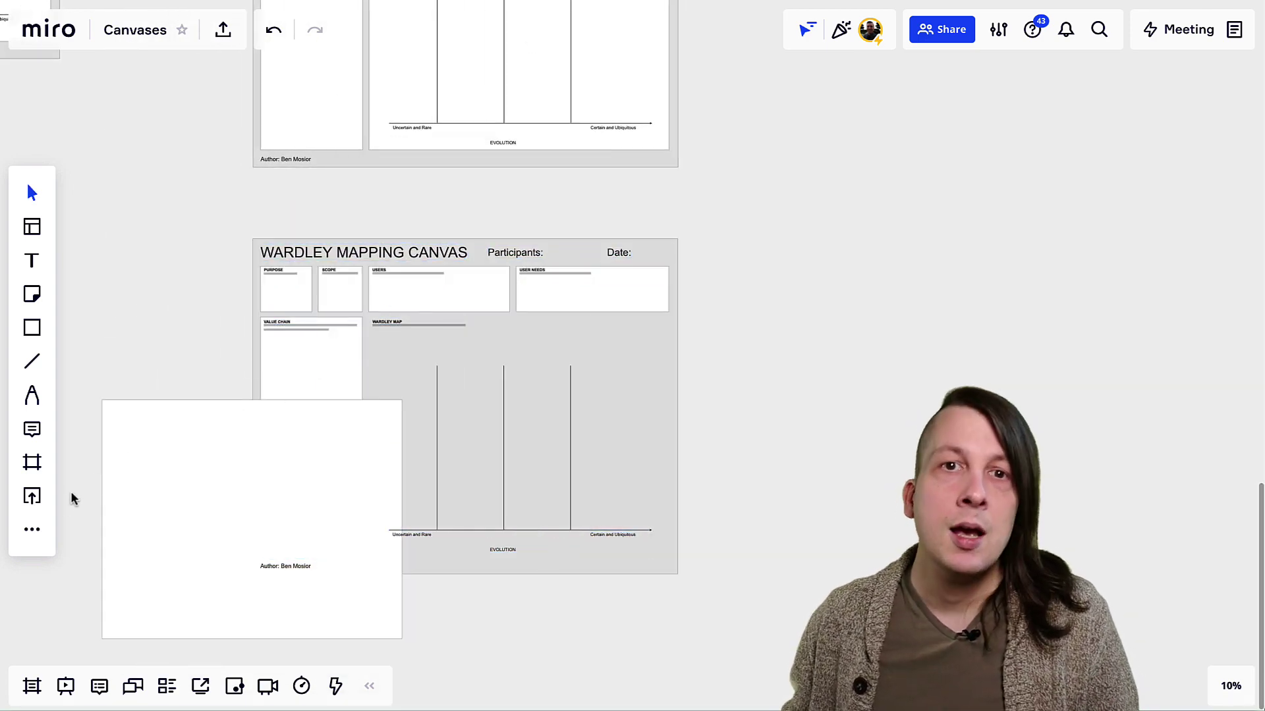
pyautogui.moveTo(254, 332); pyautogui.dragTo(299, 285)
pyautogui.moveTo(271, 336); pyautogui.dragTo(476, 371)
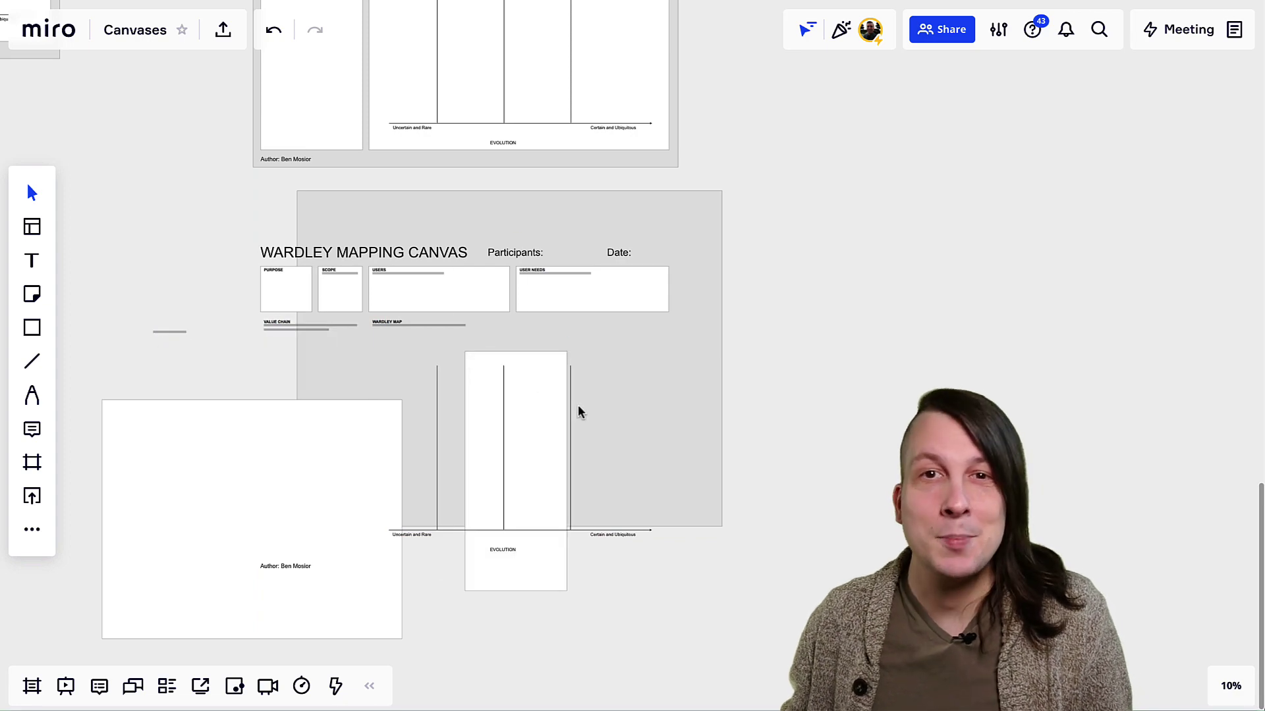
pyautogui.moveTo(643, 418); pyautogui.dragTo(773, 386)
# Step: Place yellow sticky notes along the upper canvas's Purpose, Scope, Users and User Needs row and move them together to the lower canvas
pyautogui.scroll(5, 824, 382)
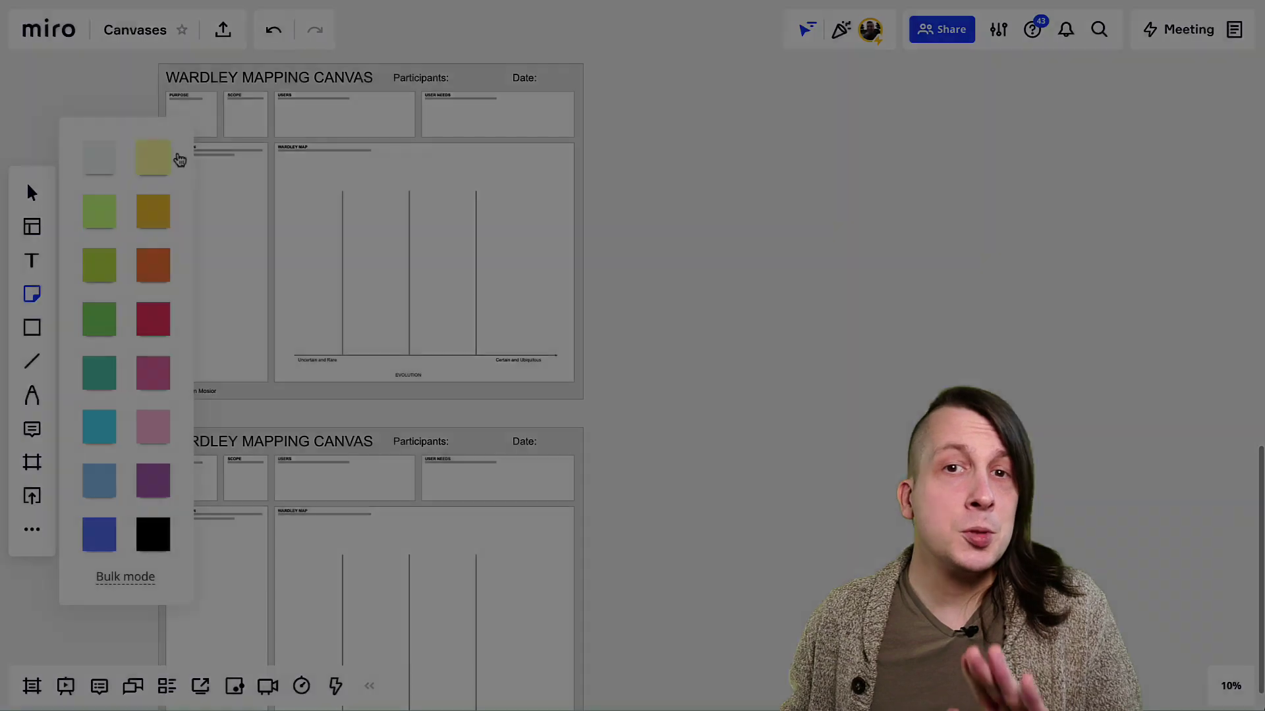
pyautogui.click(197, 123)
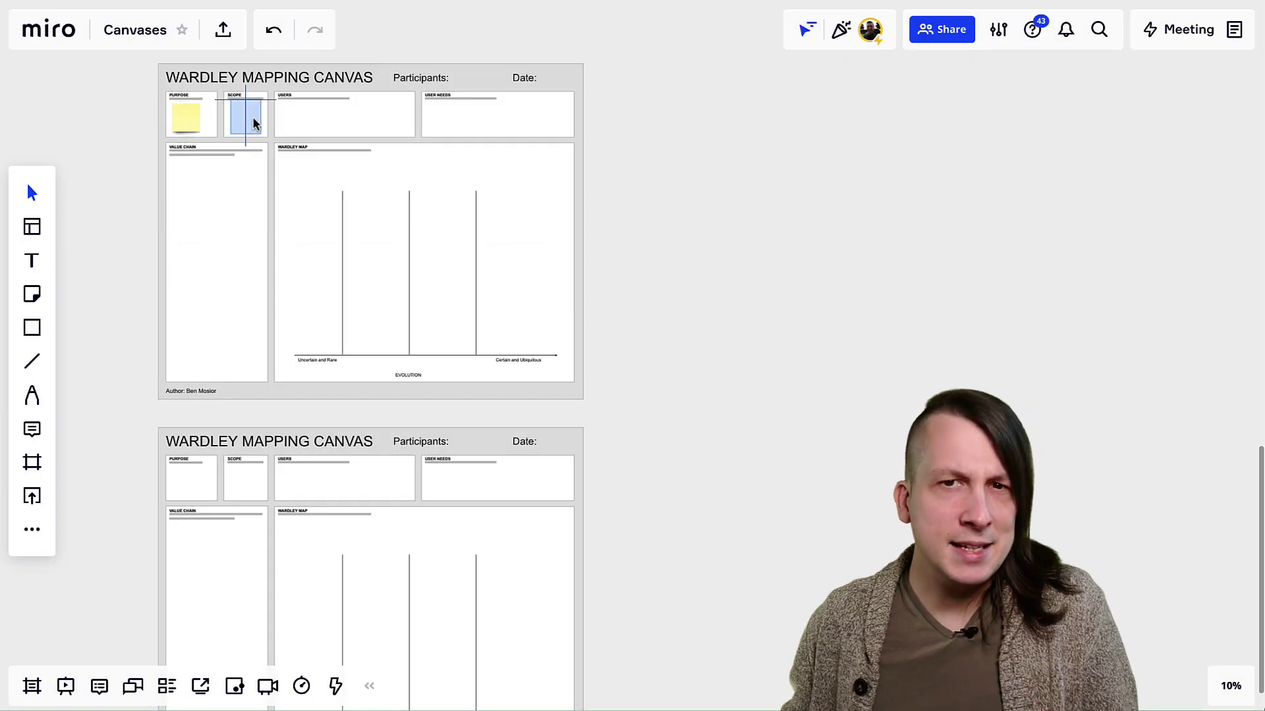
pyautogui.click(245, 117)
pyautogui.click(292, 118)
pyautogui.moveTo(421, 119); pyautogui.dragTo(431, 115)
pyautogui.moveTo(84, 98); pyautogui.dragTo(445, 132)
pyautogui.moveTo(437, 113); pyautogui.dragTo(436, 483)
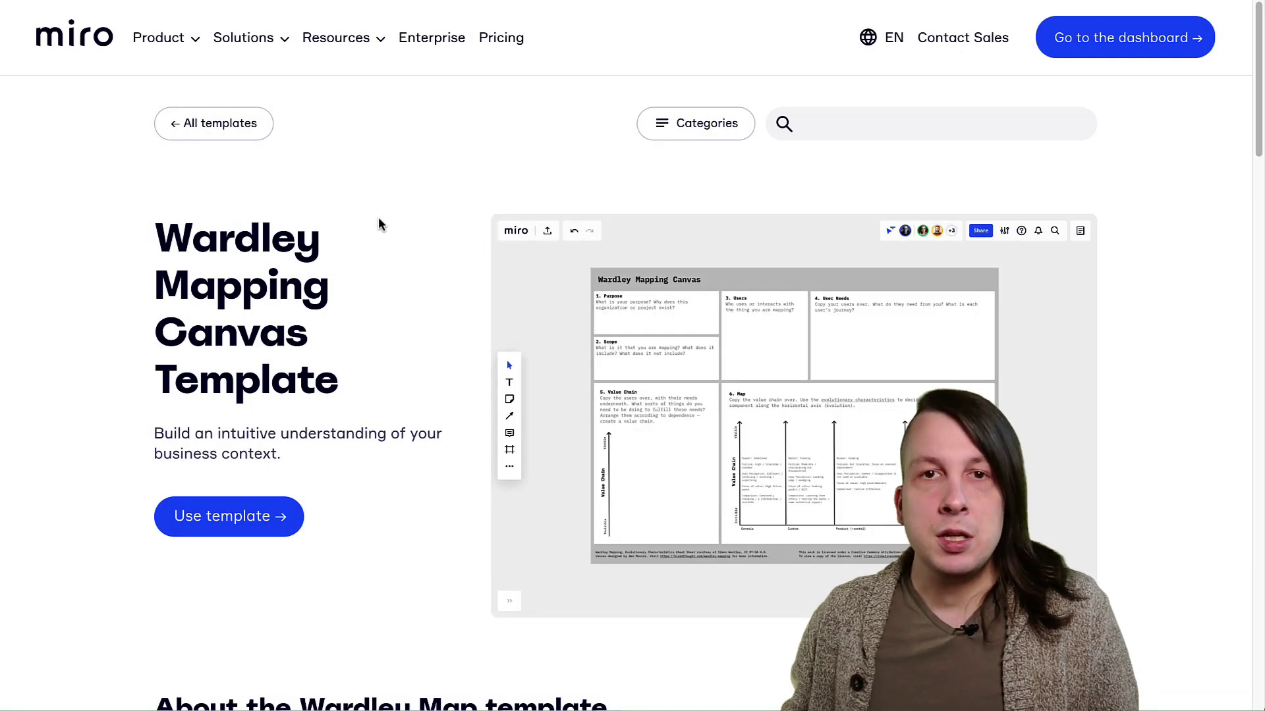
# Step: Browse Miro's Templates Library from the Wardley Mapping Canvas template page for existing canvas examples
pyautogui.click(248, 125)
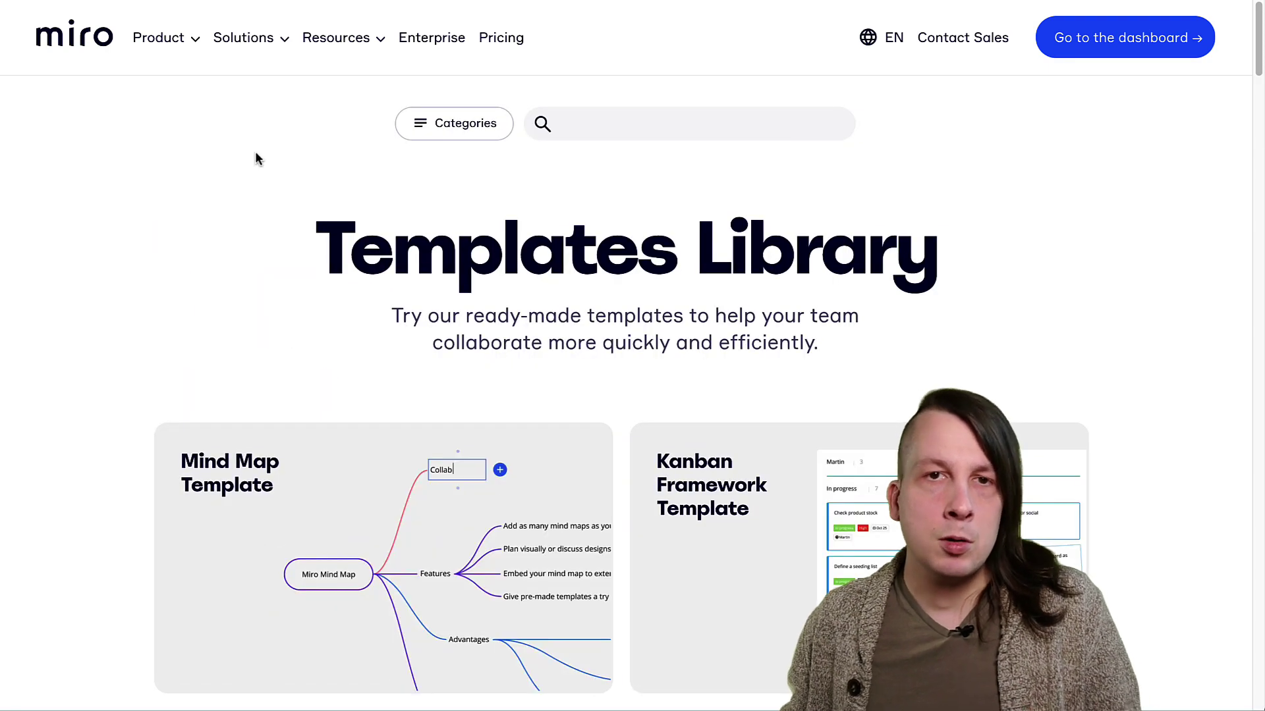
pyautogui.scroll(-15, 257, 159)
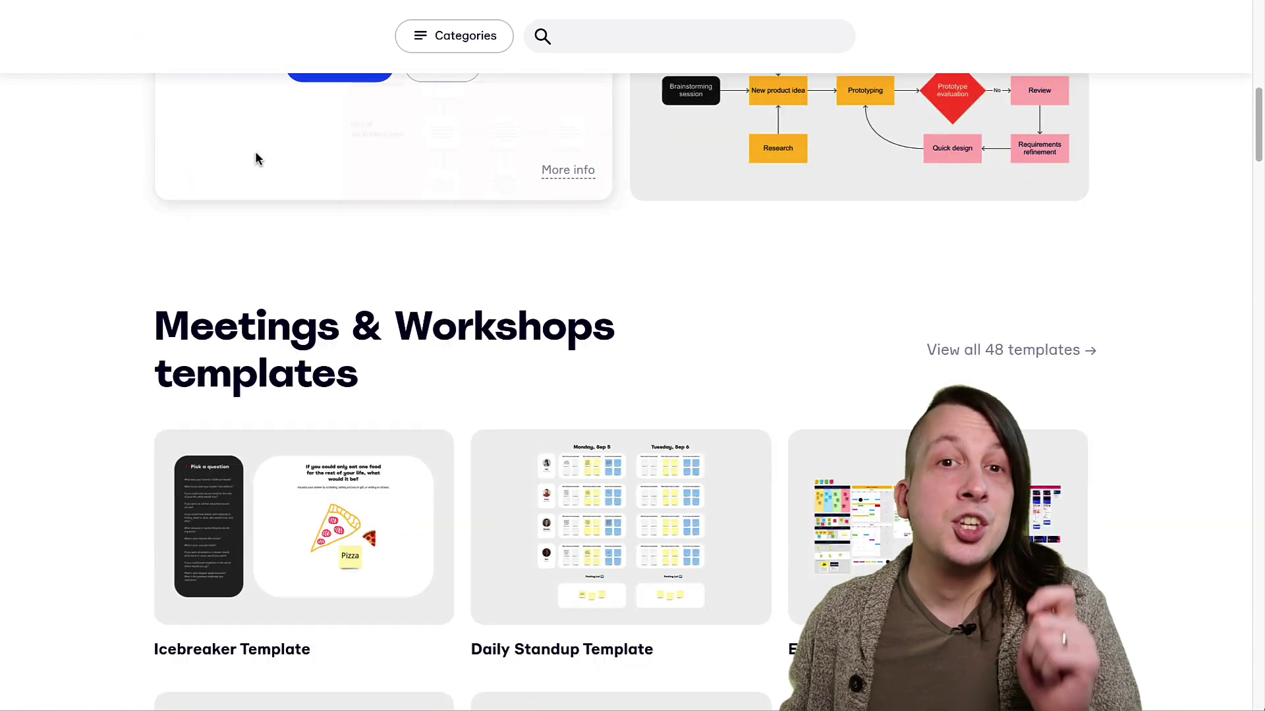